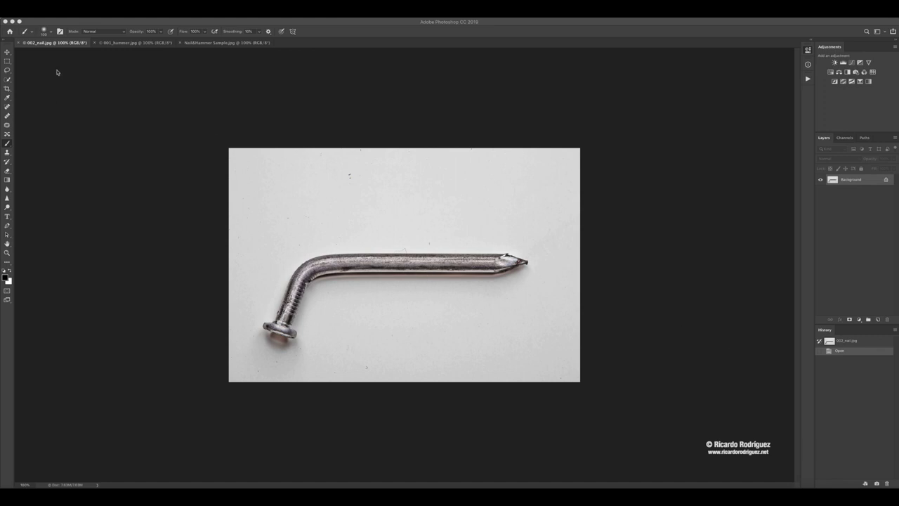
Step: Preview the 001_hammer.jpg photo, then the finished Nail&Hammer Sample.jpg composite
{"action": "left_click", "coordinate": [119, 43]}
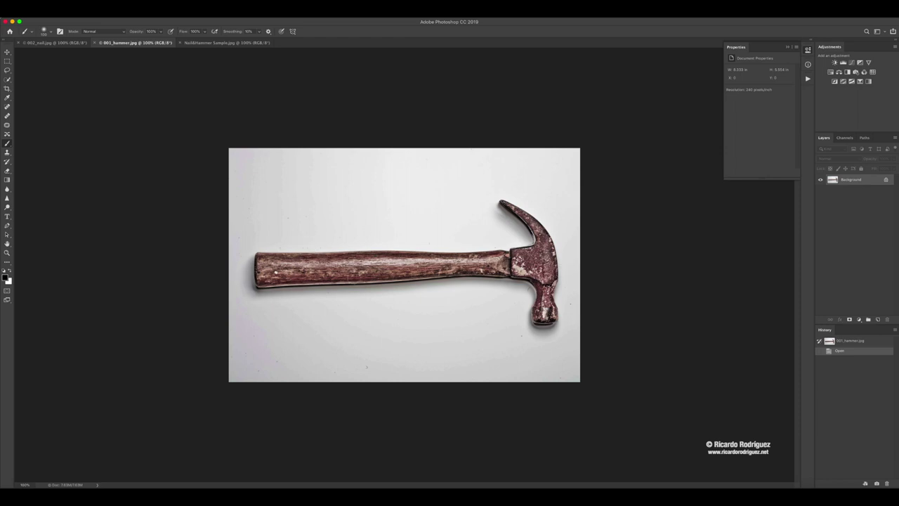
{"action": "left_click", "coordinate": [204, 44]}
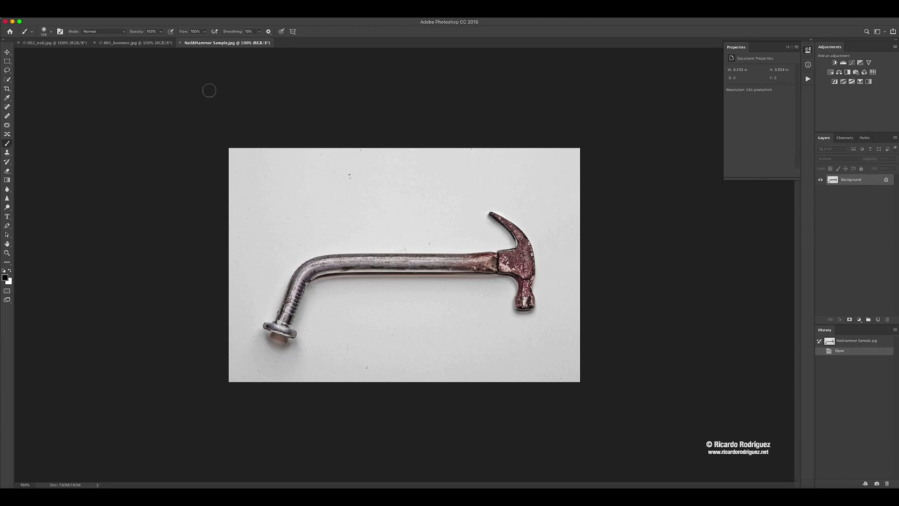
Step: Compare the nail and hammer photos, ending on 001_hammer.jpg with the Move tool active
{"action": "left_click", "coordinate": [58, 43]}
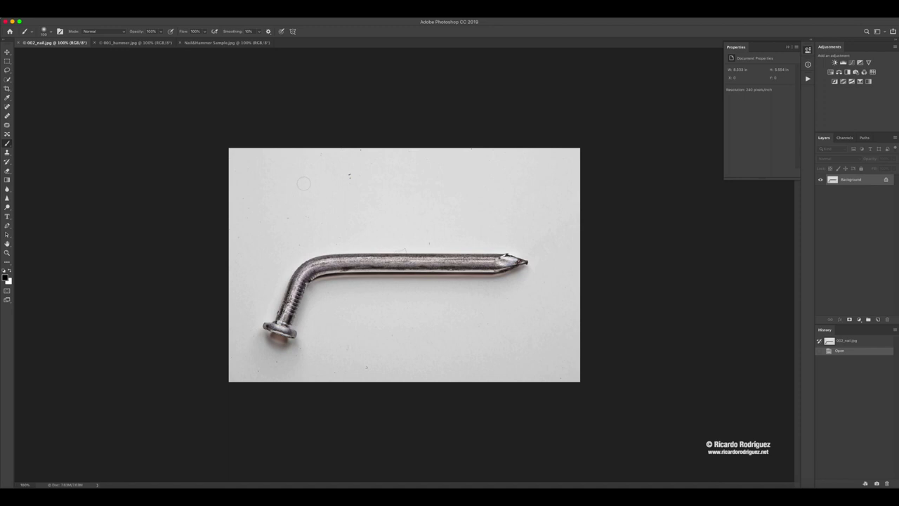
{"action": "left_click", "coordinate": [127, 42]}
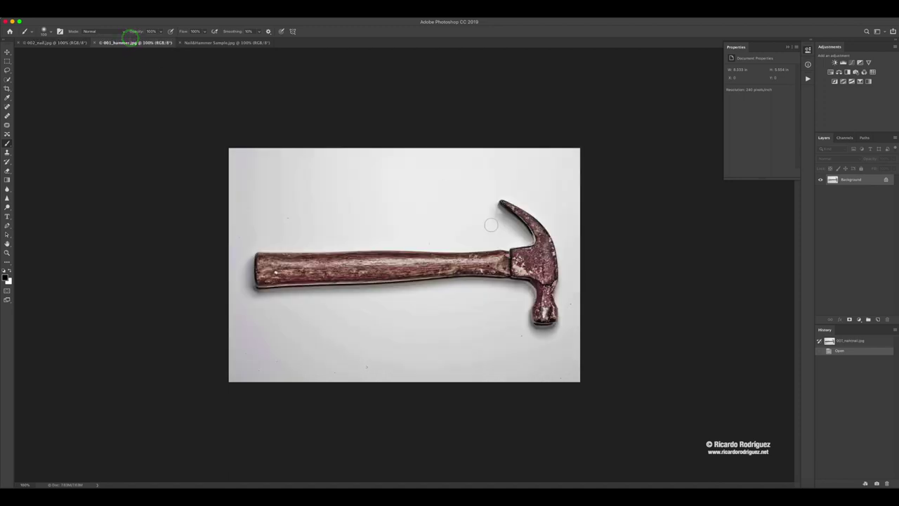
{"action": "left_click", "coordinate": [45, 43]}
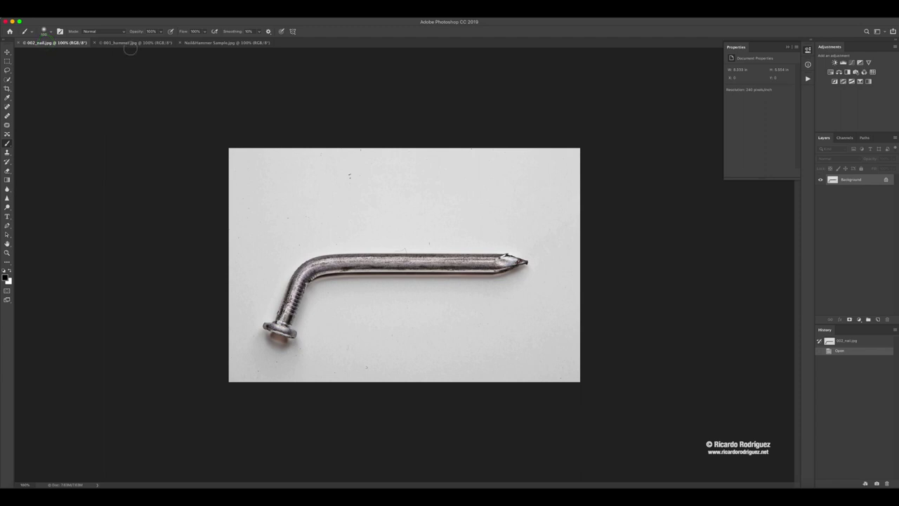
{"action": "left_click", "coordinate": [110, 43]}
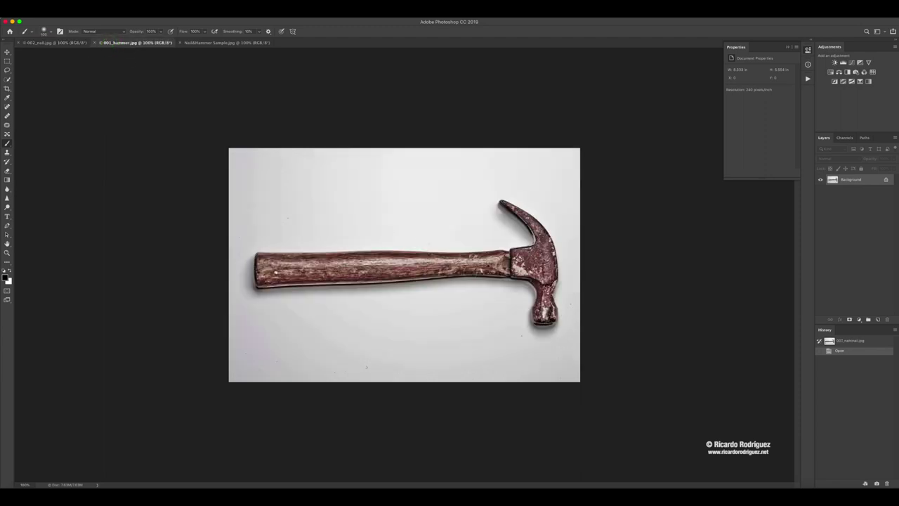
{"action": "left_click", "coordinate": [7, 53]}
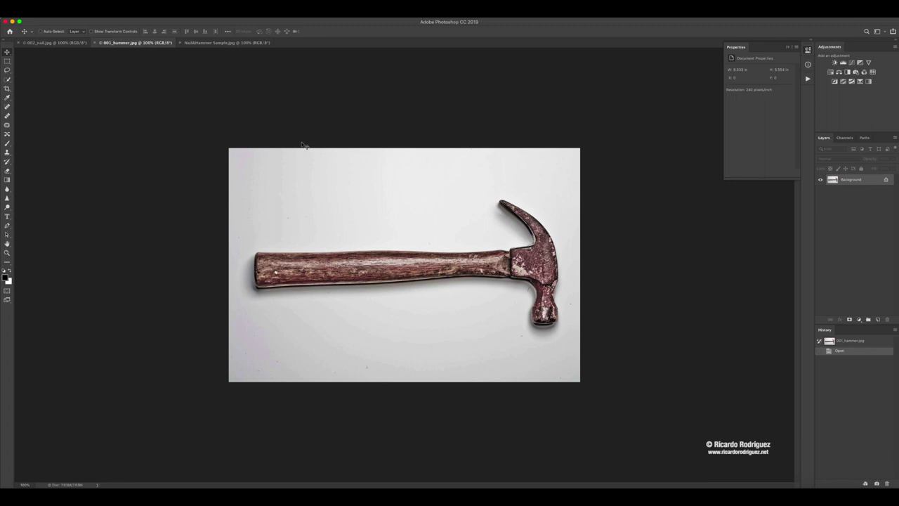
Step: Select all of the hammer photo and paste it into 002_nail.jpg as Layer 1
{"action": "key", "text": "super+a"}
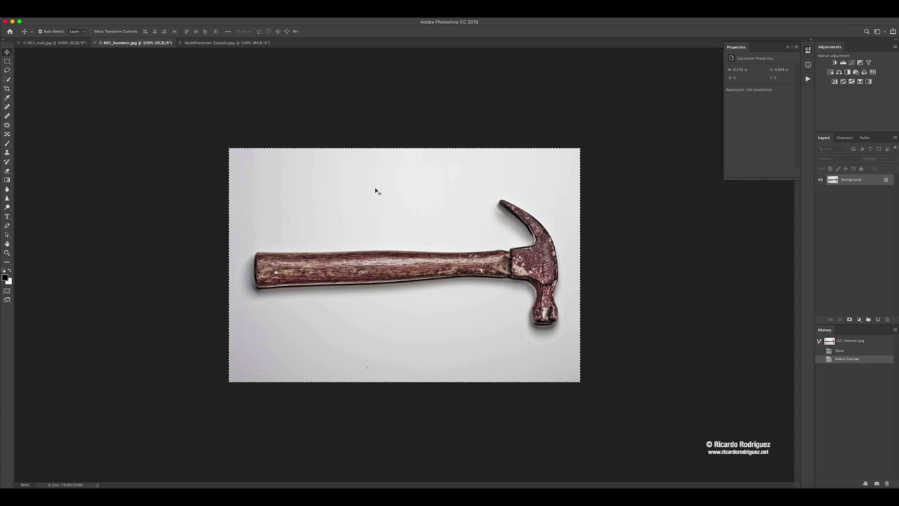
{"action": "left_click", "coordinate": [72, 43]}
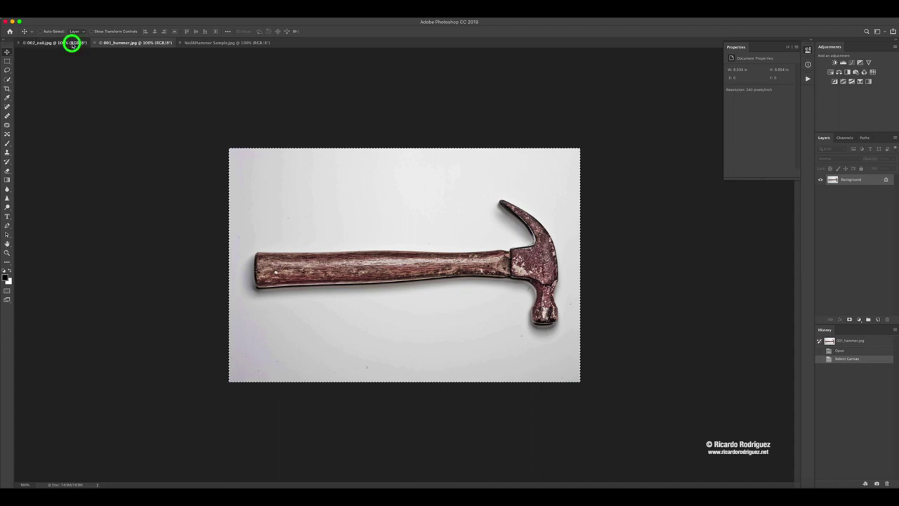
{"action": "key", "text": "super+v"}
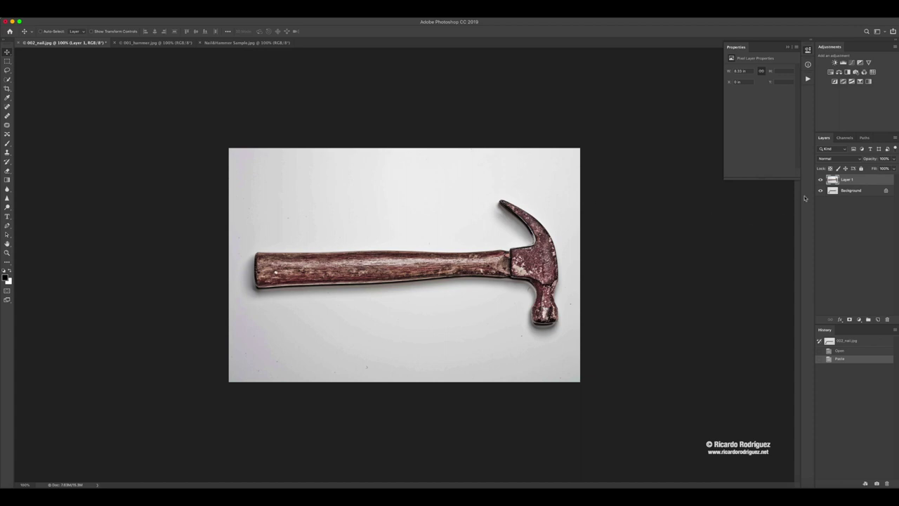
{"action": "left_click", "coordinate": [820, 180]}
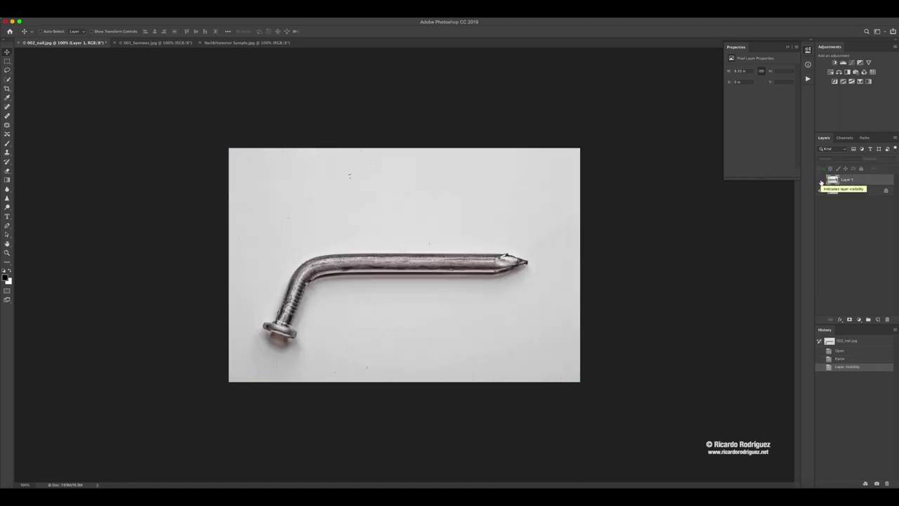
{"action": "left_click", "coordinate": [820, 180]}
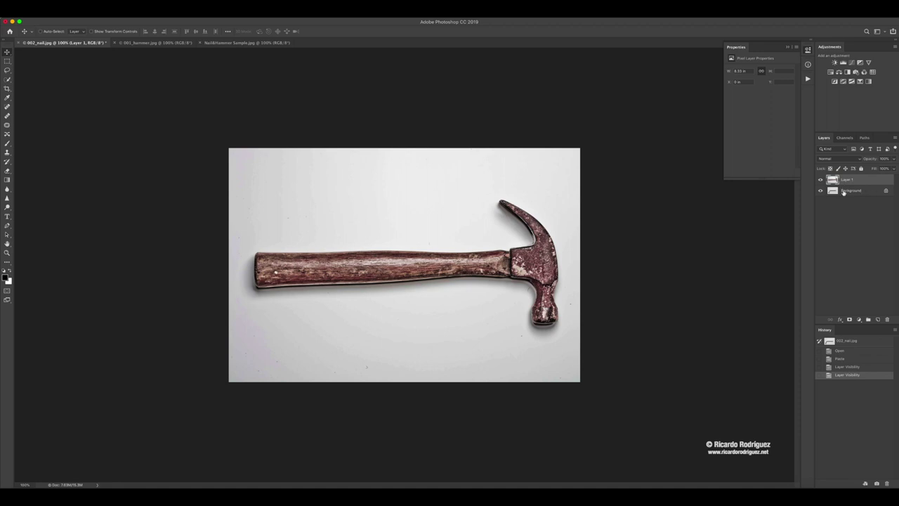
{"action": "left_click", "coordinate": [820, 180]}
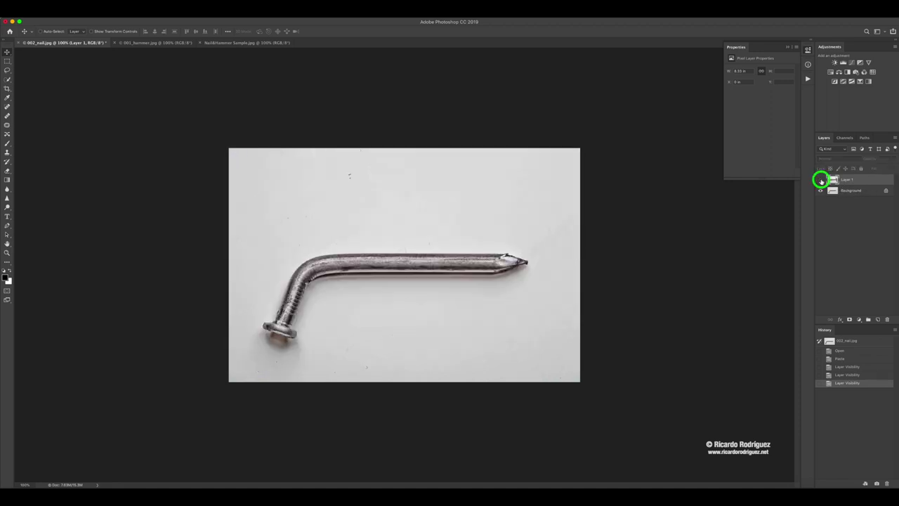
{"action": "left_click", "coordinate": [820, 180]}
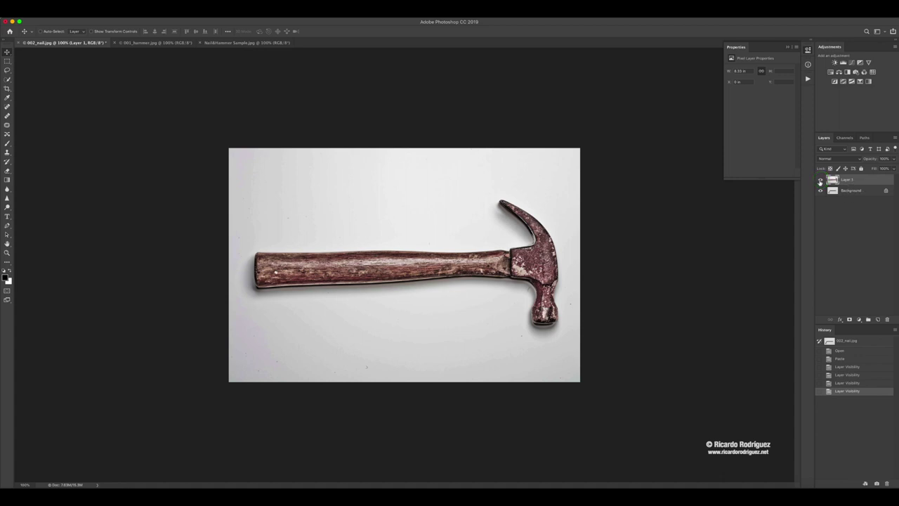
Step: Set Layer 1's opacity to 50%, then hide and reshow it to compare with the nail
{"action": "left_click", "coordinate": [861, 181]}
{"action": "left_click", "coordinate": [869, 159]}
{"action": "type", "text": "50"}
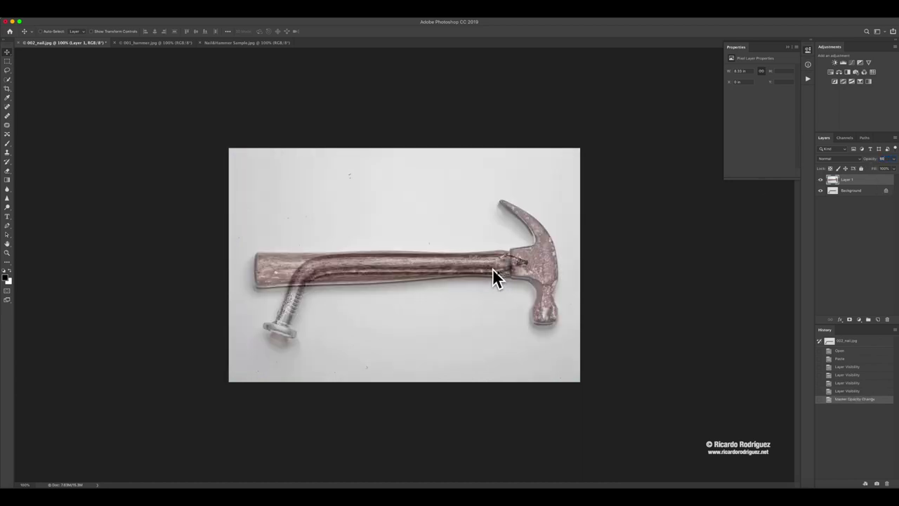
{"action": "left_click", "coordinate": [870, 180]}
{"action": "left_click", "coordinate": [820, 179]}
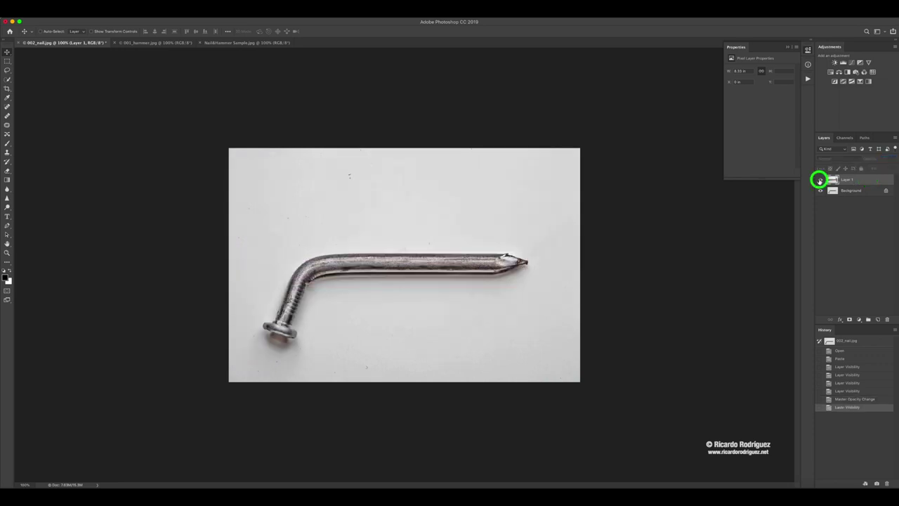
{"action": "left_click", "coordinate": [819, 180]}
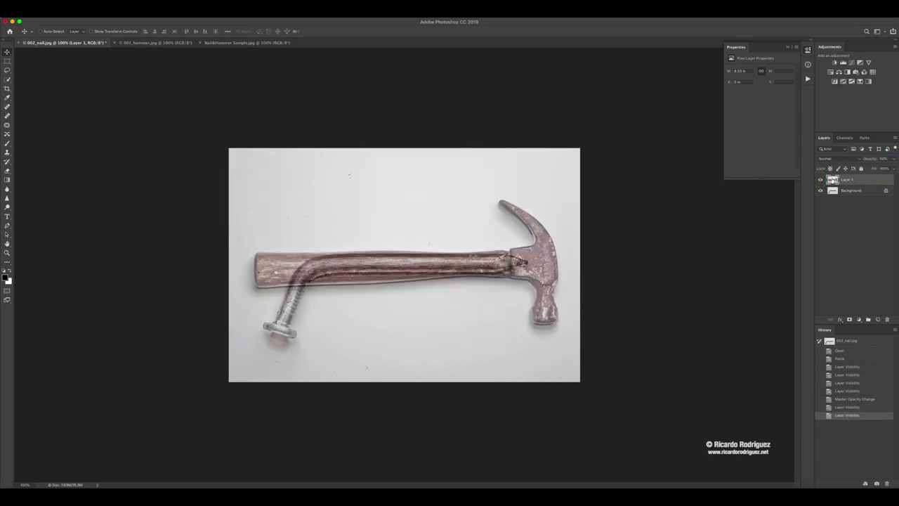
Step: Free-transform the hammer to about 81% and move it so the handle covers the nail shaft
{"action": "key", "text": "super+t"}
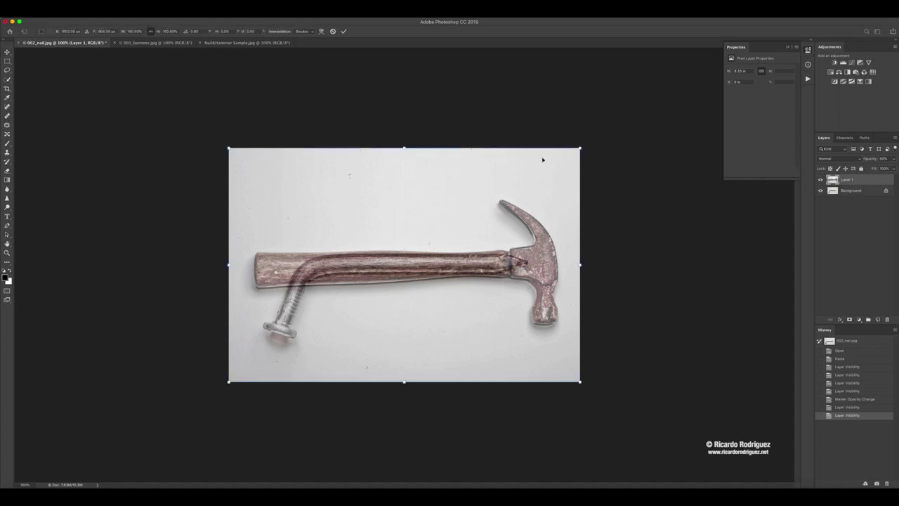
{"action": "left_click_drag", "start_coordinate": [582, 147], "coordinate": [534, 175]}
{"action": "left_click_drag", "start_coordinate": [390, 275], "coordinate": [433, 251]}
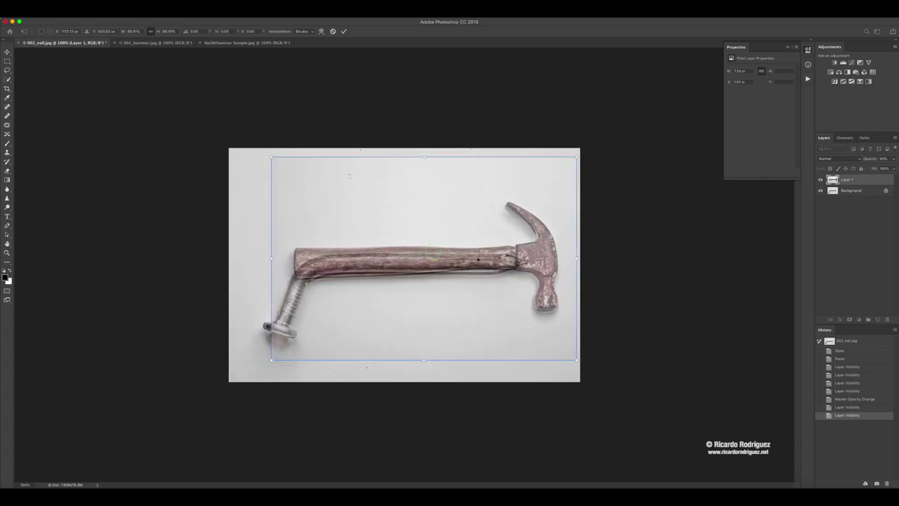
Step: Zoom to 300% and drag the hammer up, then back down over the nail shaft
{"action": "key", "text": "super+plus"}
{"action": "key", "text": "super+plus"}
{"action": "key", "text": "super+plus"}
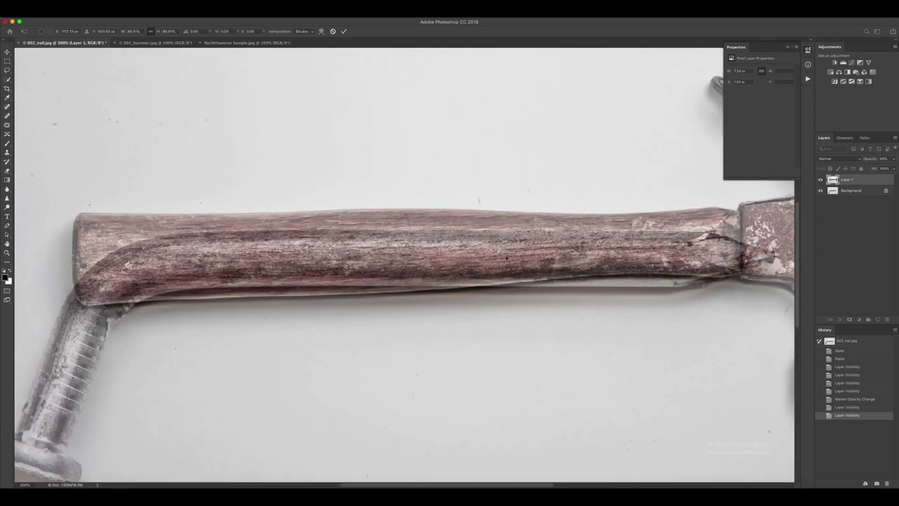
{"action": "scroll", "coordinate": [525, 260], "scroll_direction": "right", "scroll_amount": 2}
{"action": "scroll", "coordinate": [525, 259], "scroll_direction": "right", "scroll_amount": 6}
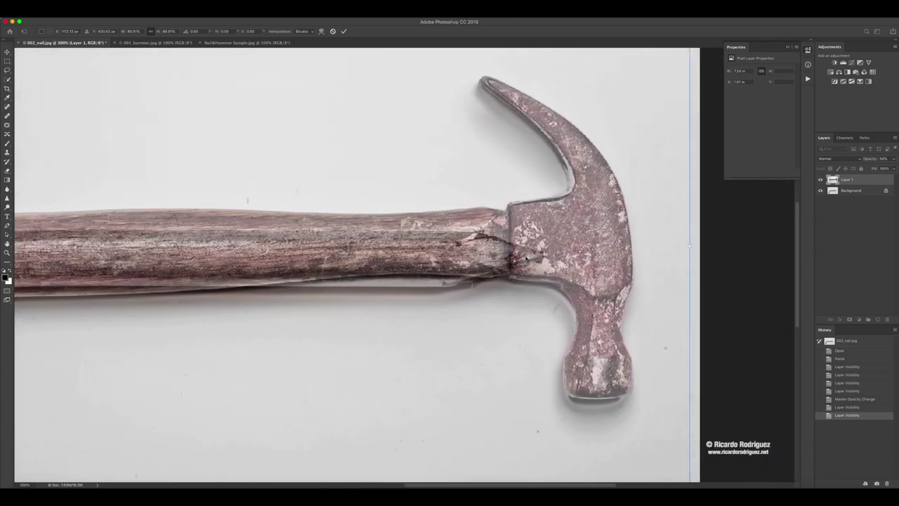
{"action": "left_click_drag", "start_coordinate": [371, 232], "coordinate": [382, 172]}
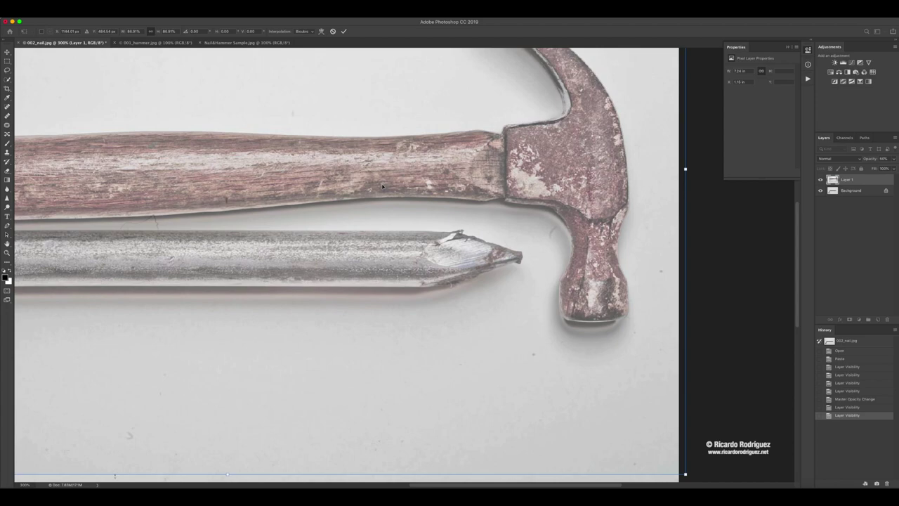
{"action": "left_click_drag", "start_coordinate": [379, 175], "coordinate": [361, 259]}
{"action": "scroll", "coordinate": [637, 261], "scroll_direction": "down", "scroll_amount": 2}
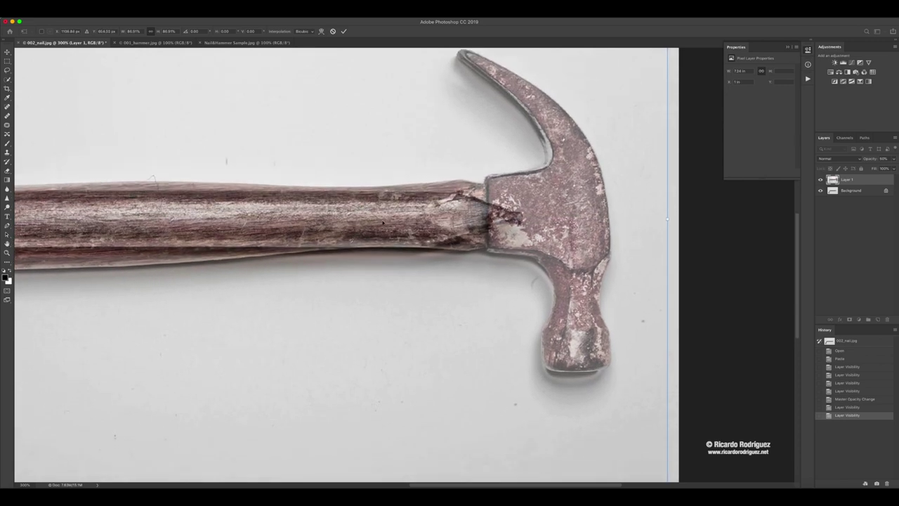
{"action": "left_click_drag", "start_coordinate": [367, 221], "coordinate": [370, 222]}
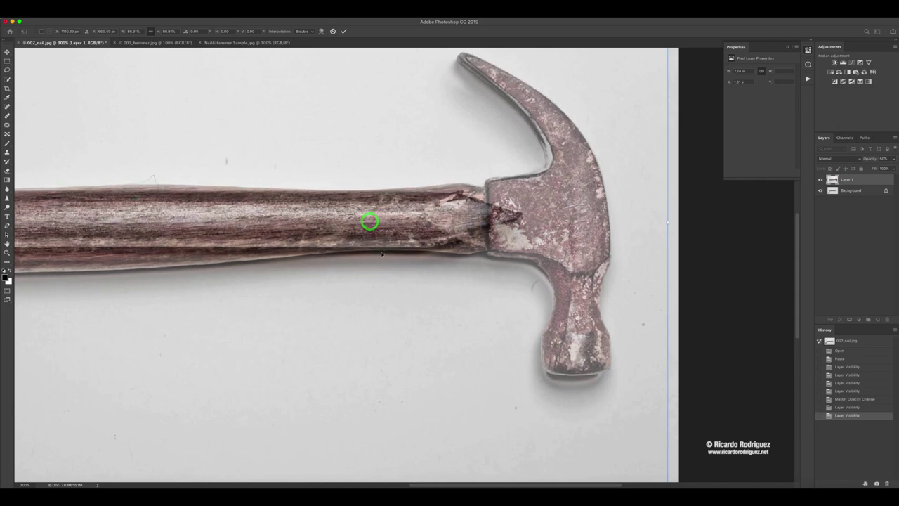
Step: Scale the hammer down to about 80% and shift it down and right onto the nail
{"action": "scroll", "coordinate": [439, 257], "scroll_direction": "down", "scroll_amount": 12}
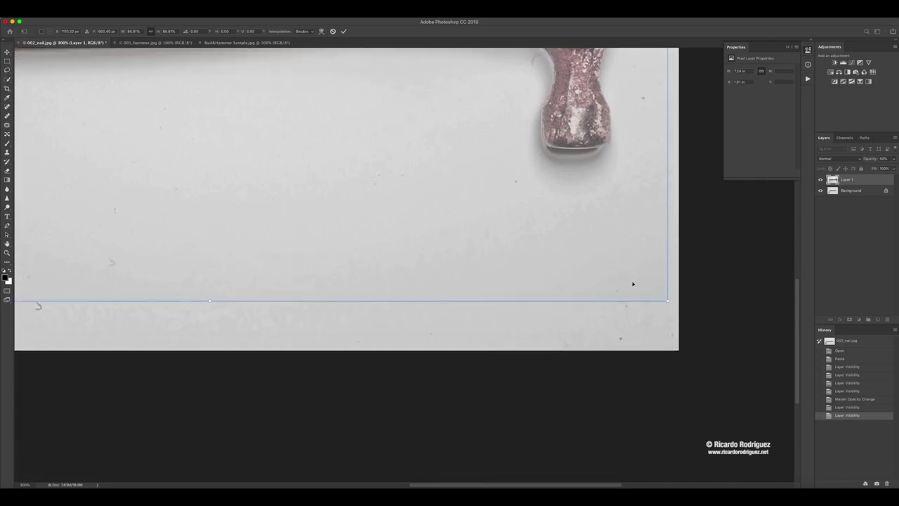
{"action": "left_click_drag", "start_coordinate": [668, 301], "coordinate": [620, 271]}
{"action": "scroll", "coordinate": [458, 176], "scroll_direction": "up", "scroll_amount": 14}
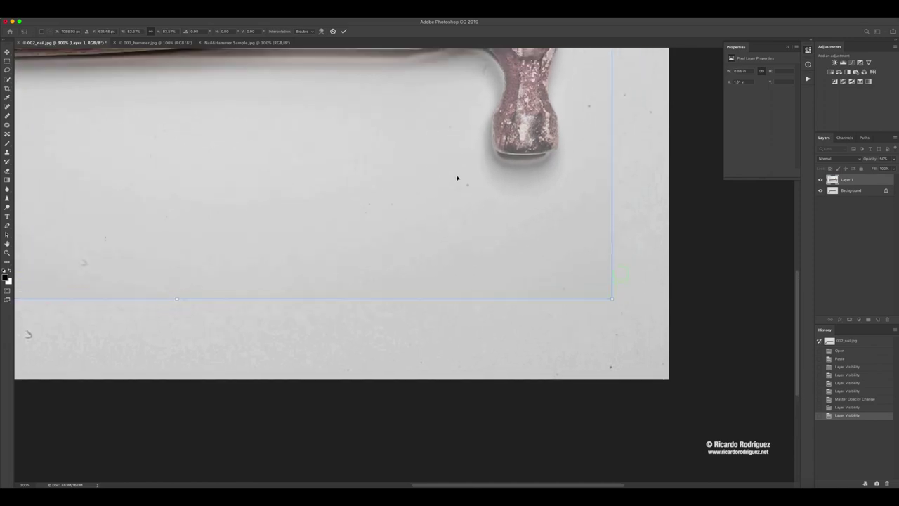
{"action": "left_click", "coordinate": [354, 241]}
{"action": "left_click_drag", "start_coordinate": [354, 241], "coordinate": [360, 253]}
{"action": "scroll", "coordinate": [597, 269], "scroll_direction": "down", "scroll_amount": 10}
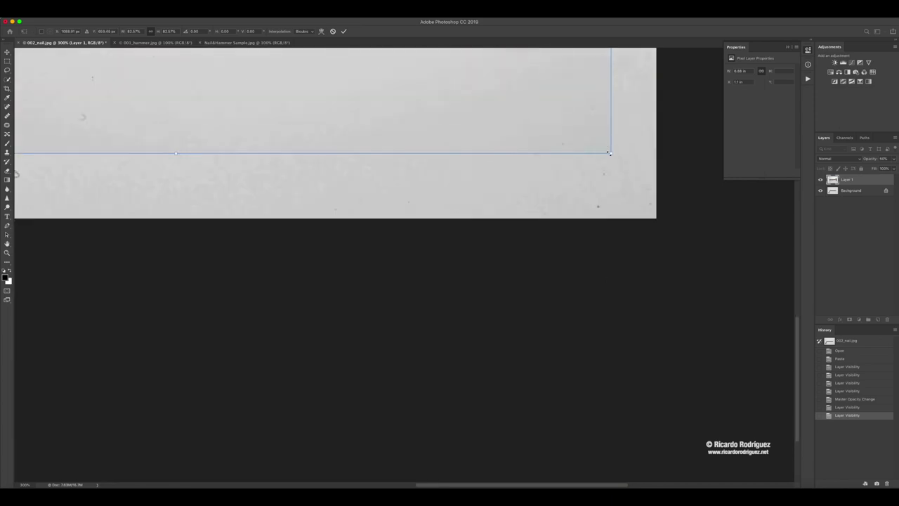
{"action": "left_click_drag", "start_coordinate": [608, 152], "coordinate": [582, 139]}
Step: Move the hammer left and nudge it with arrow keys until the nail point reaches its head
{"action": "scroll", "coordinate": [496, 144], "scroll_direction": "up", "scroll_amount": 8}
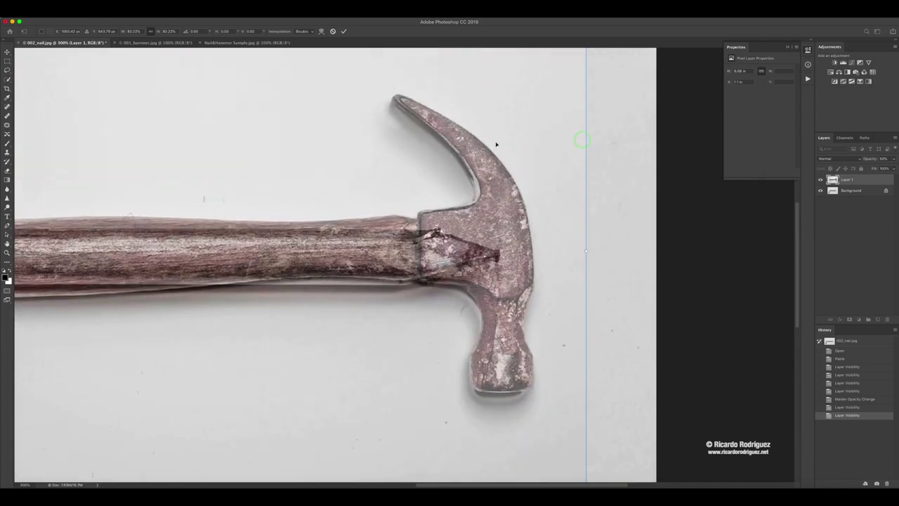
{"action": "scroll", "coordinate": [496, 144], "scroll_direction": "up", "scroll_amount": 2}
{"action": "mouse_move", "coordinate": [331, 254]}
{"action": "left_mouse_down"}
{"action": "mouse_move", "coordinate": [285, 257]}
{"action": "mouse_move", "coordinate": [327, 261]}
{"action": "left_mouse_up"}
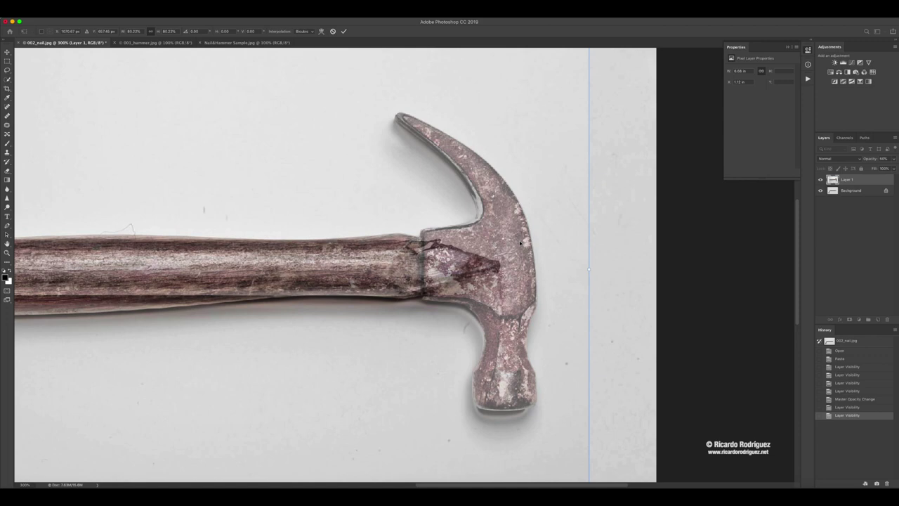
{"action": "key", "text": "Up"}
{"action": "key", "text": "Up"}
{"action": "key", "text": "Up"}
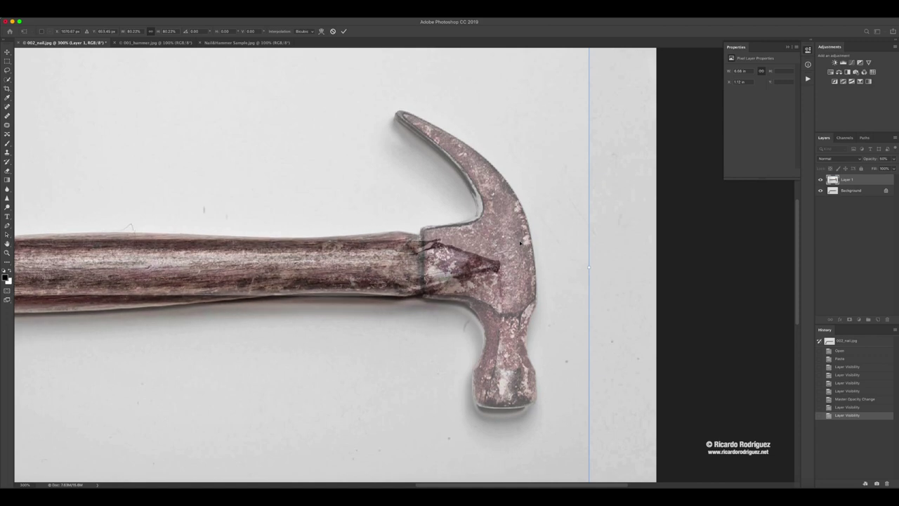
{"action": "key", "text": "Up"}
{"action": "key", "text": "Down"}
{"action": "key", "text": "Down"}
{"action": "key", "text": "Down"}
{"action": "key", "text": "Down"}
{"action": "key", "text": "Down"}
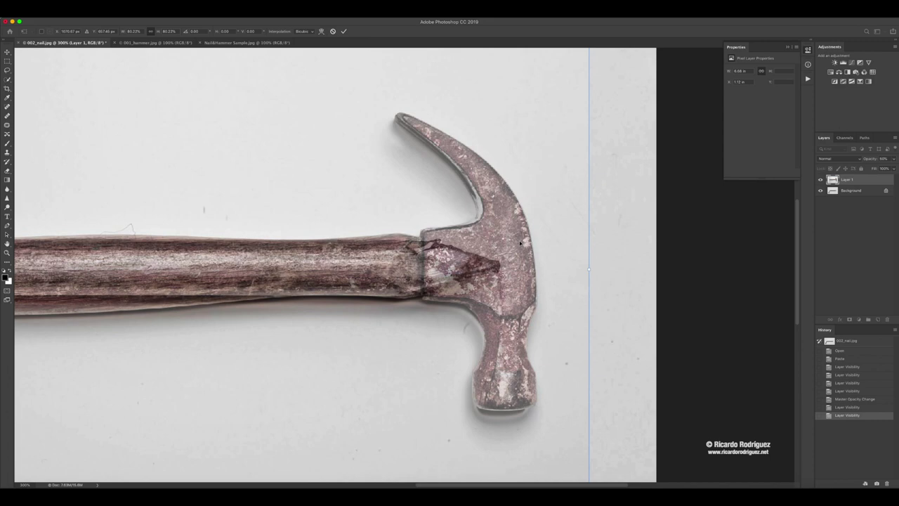
Step: Zoom back out to 100% and commit the hammer's free transform
{"action": "scroll", "coordinate": [520, 243], "scroll_direction": "down", "scroll_amount": 5}
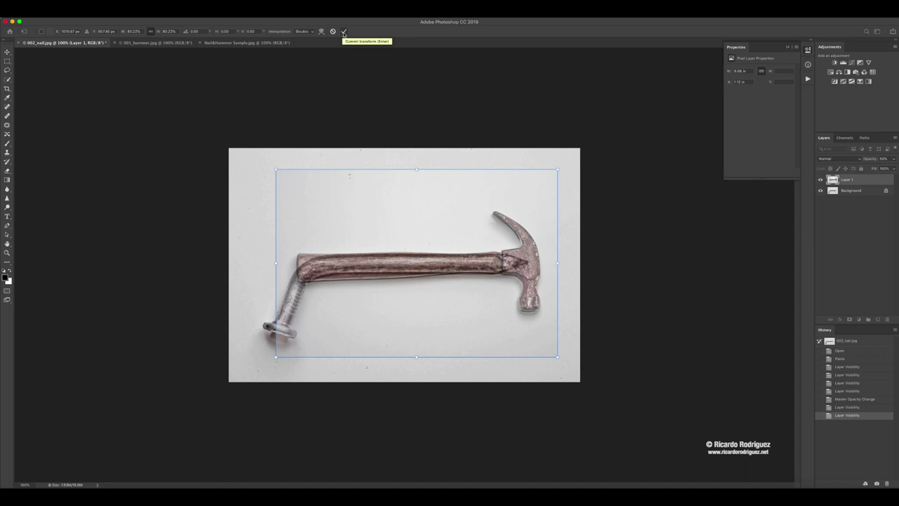
{"action": "left_click", "coordinate": [343, 32]}
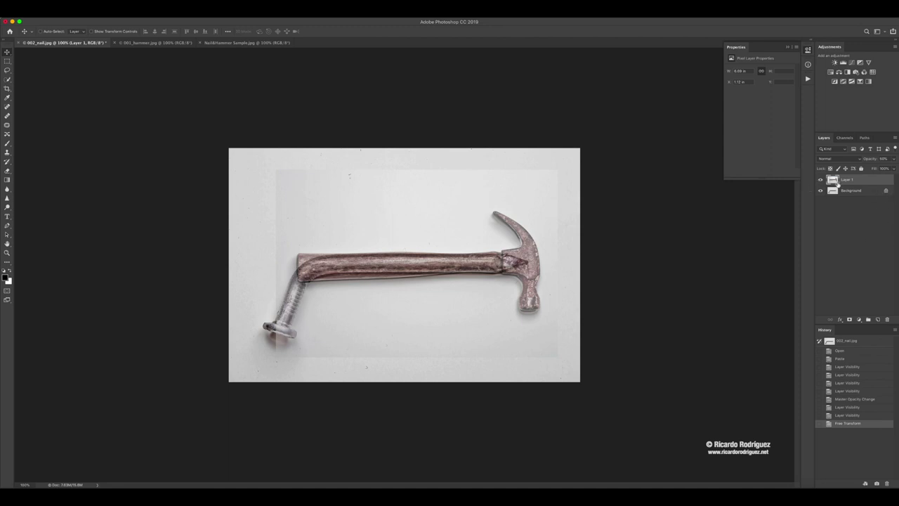
Step: Restore Layer 1's opacity to 100% and keep Layer 1 selected
{"action": "left_click_drag", "start_coordinate": [871, 162], "coordinate": [896, 160]}
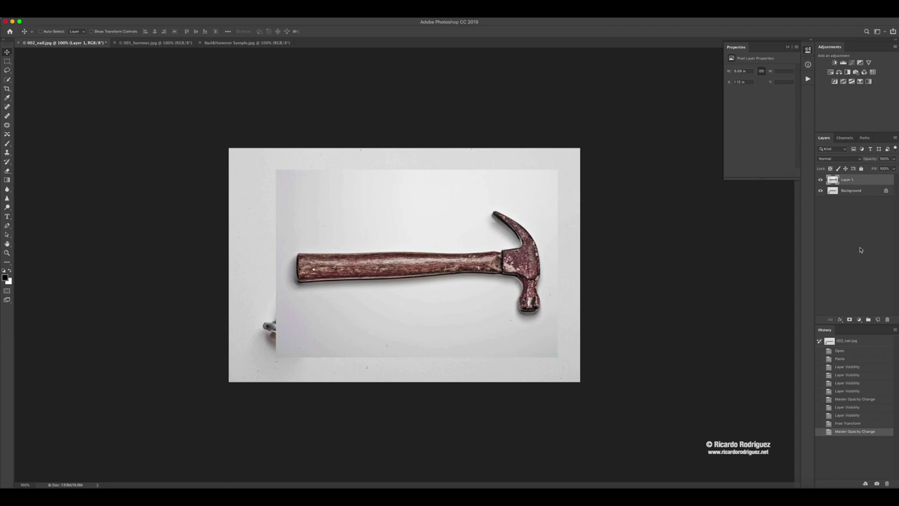
{"action": "left_click", "coordinate": [852, 190]}
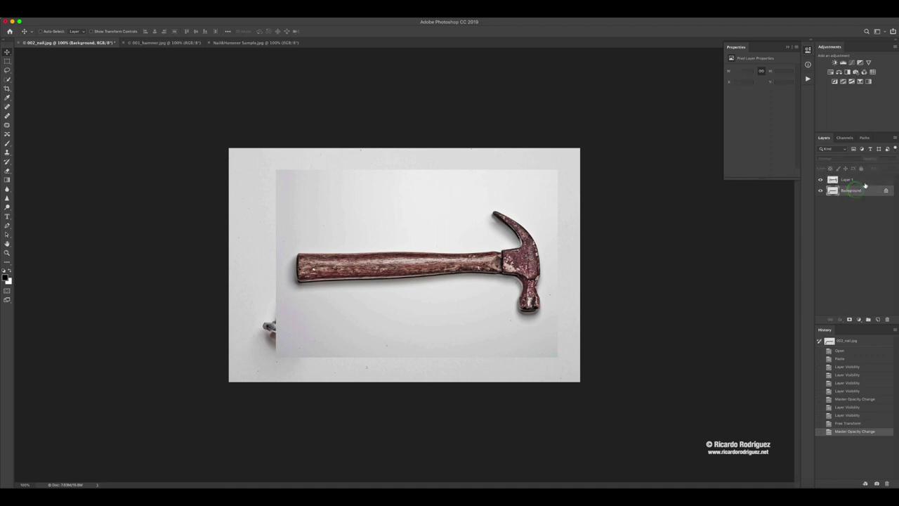
{"action": "left_click", "coordinate": [865, 180]}
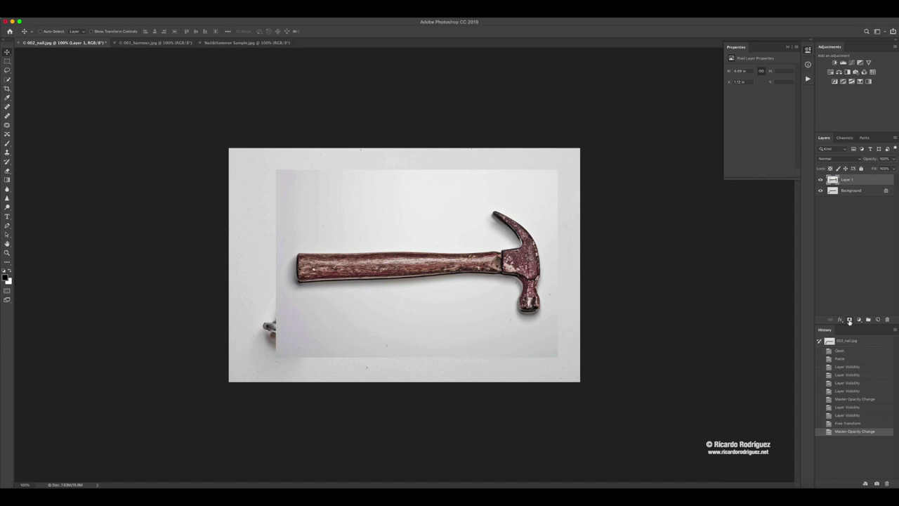
Step: Add a white layer mask to Layer 1 and target the mask for painting
{"action": "left_click", "coordinate": [849, 319]}
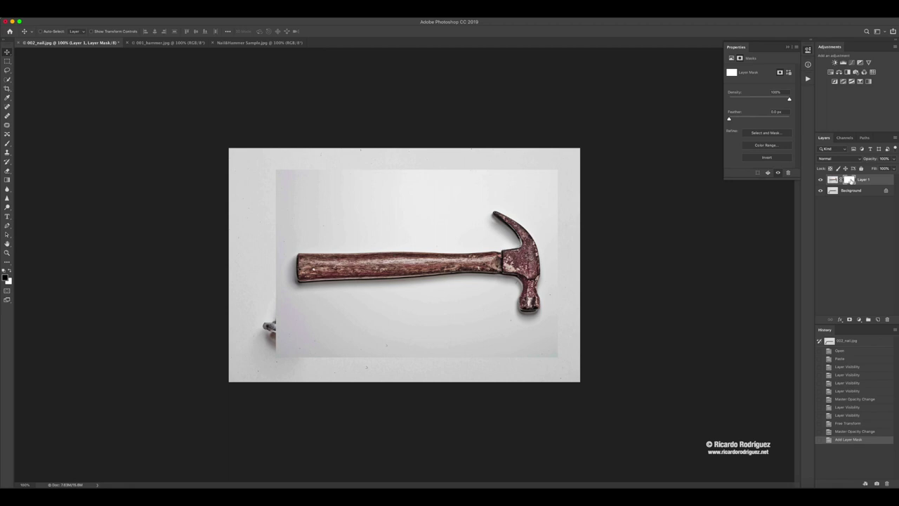
{"action": "left_click", "coordinate": [849, 180]}
{"action": "left_click", "coordinate": [833, 179]}
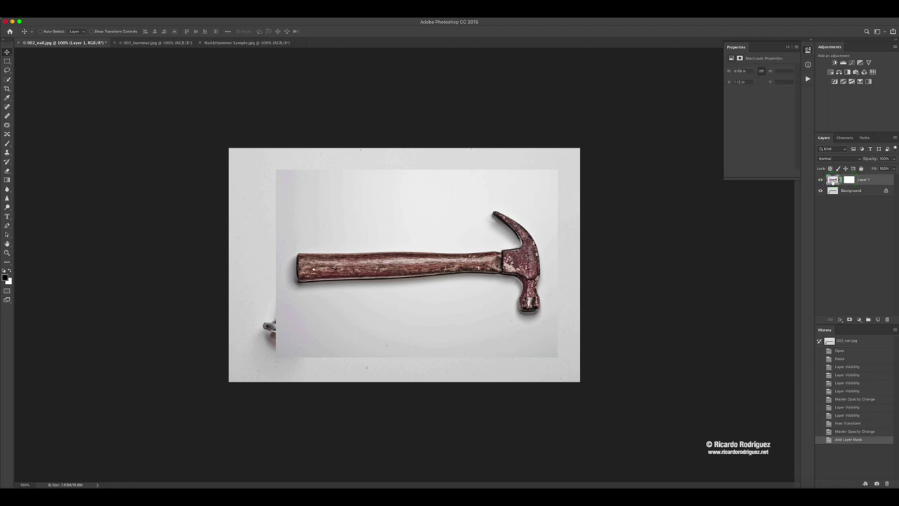
{"action": "left_click", "coordinate": [848, 180]}
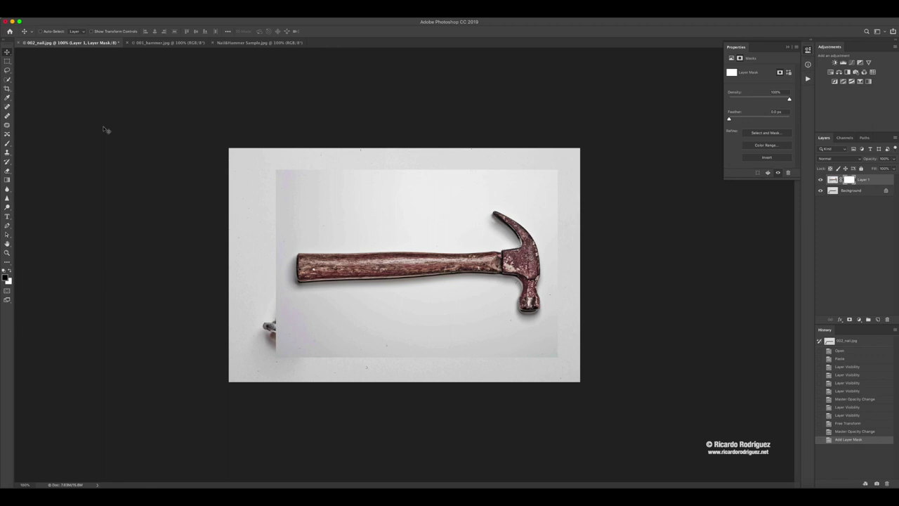
Step: With a larger brush, paint black on the mask along the hammer layer's top and right edges
{"action": "left_click", "coordinate": [7, 143]}
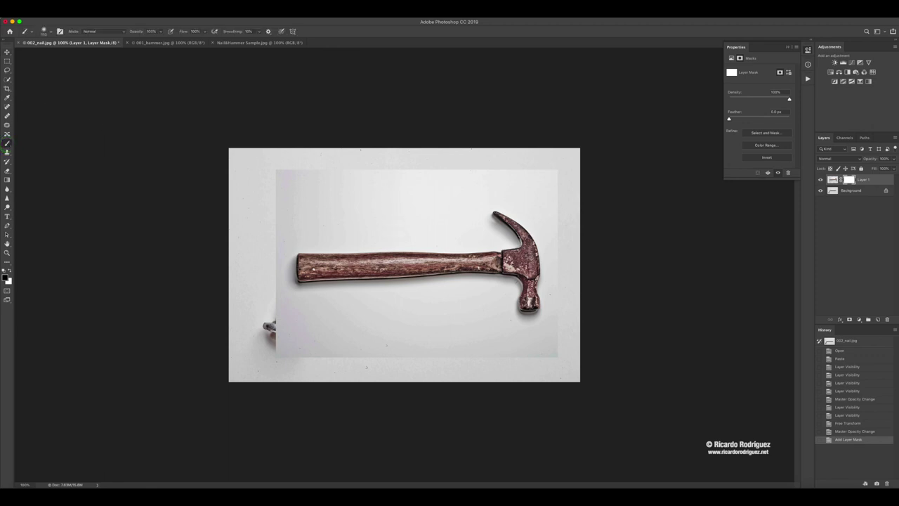
{"action": "mouse_move", "coordinate": [458, 289]}
{"action": "left_mouse_down"}
{"action": "mouse_move", "coordinate": [461, 297]}
{"action": "mouse_move", "coordinate": [466, 288]}
{"action": "mouse_move", "coordinate": [422, 259]}
{"action": "left_mouse_up"}
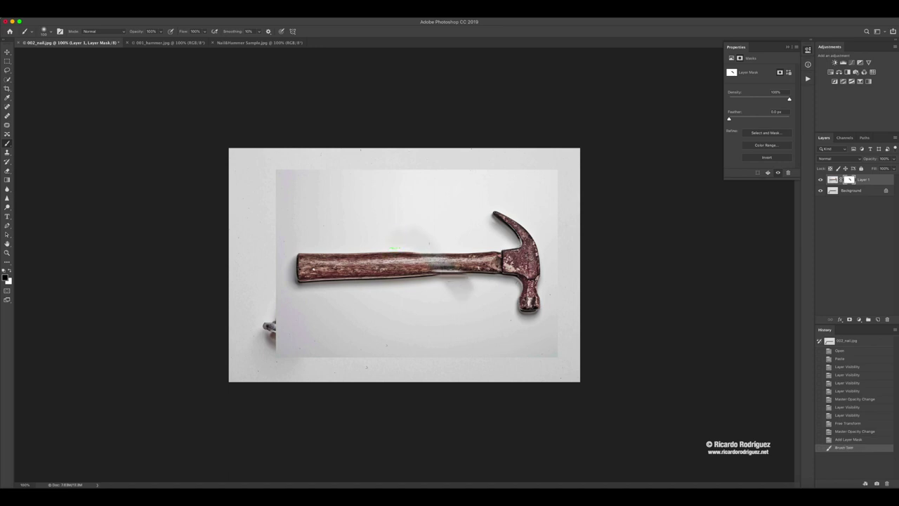
{"action": "key", "text": "super+z"}
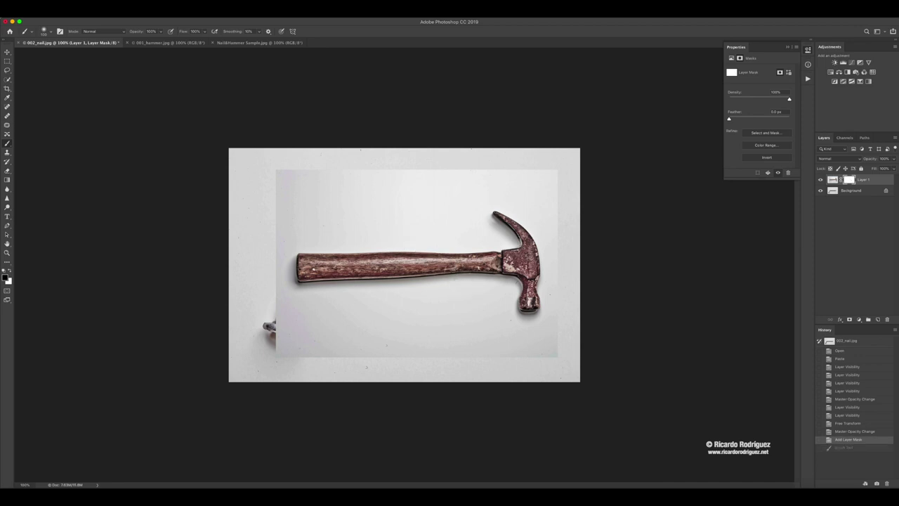
{"action": "key", "text": "bracketright"}
{"action": "key", "text": "bracketright"}
{"action": "key", "text": "bracketright"}
{"action": "key", "text": "bracketright"}
{"action": "key", "text": "bracketright"}
{"action": "key", "text": "bracketright"}
{"action": "key", "text": "bracketright"}
{"action": "mouse_move", "coordinate": [255, 170]}
{"action": "left_mouse_down"}
{"action": "mouse_move", "coordinate": [432, 164]}
{"action": "mouse_move", "coordinate": [270, 161]}
{"action": "mouse_move", "coordinate": [561, 162]}
{"action": "mouse_move", "coordinate": [479, 160]}
{"action": "mouse_move", "coordinate": [569, 169]}
{"action": "mouse_move", "coordinate": [580, 271]}
{"action": "mouse_move", "coordinate": [577, 210]}
{"action": "left_mouse_up"}
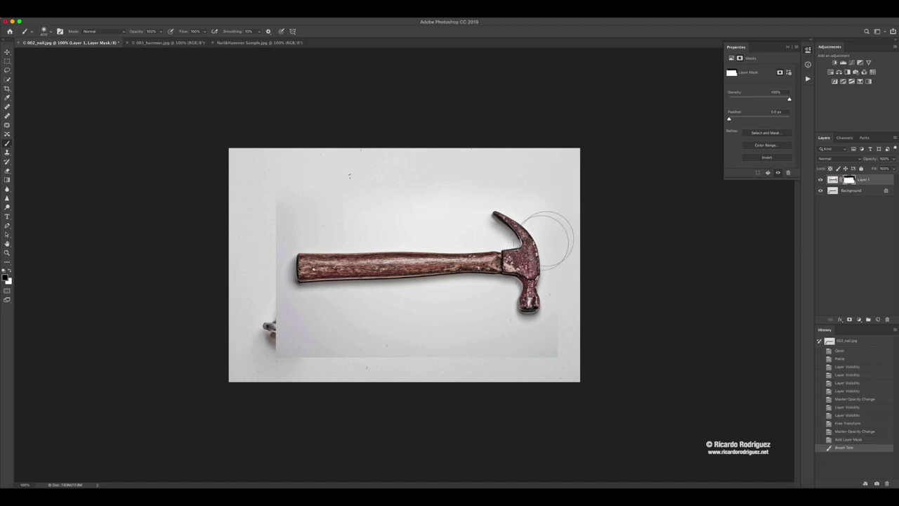
{"action": "mouse_move", "coordinate": [572, 191]}
{"action": "left_mouse_down"}
{"action": "mouse_move", "coordinate": [577, 355]}
{"action": "mouse_move", "coordinate": [581, 326]}
{"action": "mouse_move", "coordinate": [570, 363]}
{"action": "mouse_move", "coordinate": [532, 375]}
{"action": "mouse_move", "coordinate": [558, 365]}
{"action": "mouse_move", "coordinate": [466, 370]}
{"action": "mouse_move", "coordinate": [491, 363]}
{"action": "mouse_move", "coordinate": [261, 356]}
{"action": "mouse_move", "coordinate": [312, 357]}
{"action": "mouse_move", "coordinate": [289, 364]}
{"action": "mouse_move", "coordinate": [258, 327]}
{"action": "mouse_move", "coordinate": [261, 350]}
{"action": "mouse_move", "coordinate": [247, 297]}
{"action": "mouse_move", "coordinate": [263, 337]}
{"action": "mouse_move", "coordinate": [277, 179]}
{"action": "left_mouse_up"}
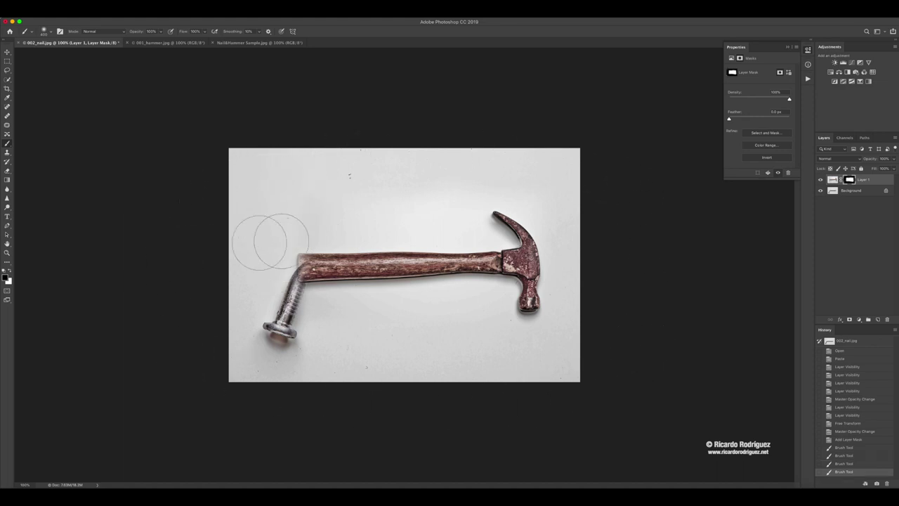
Step: Enlarge the brush to about 254 px and paint over the nail-handle joint to blend it
{"action": "key", "text": "bracketright"}
{"action": "key", "text": "bracketright"}
{"action": "key", "text": "bracketright"}
{"action": "key", "text": "bracketright"}
{"action": "key", "text": "bracketright"}
{"action": "key", "text": "bracketright"}
{"action": "key", "text": "bracketright"}
{"action": "key", "text": "bracketright"}
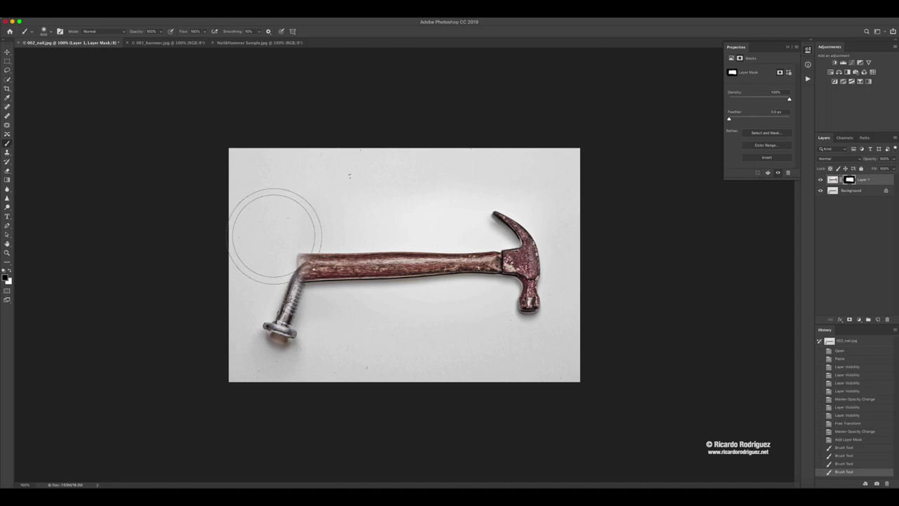
{"action": "key", "text": "bracketright"}
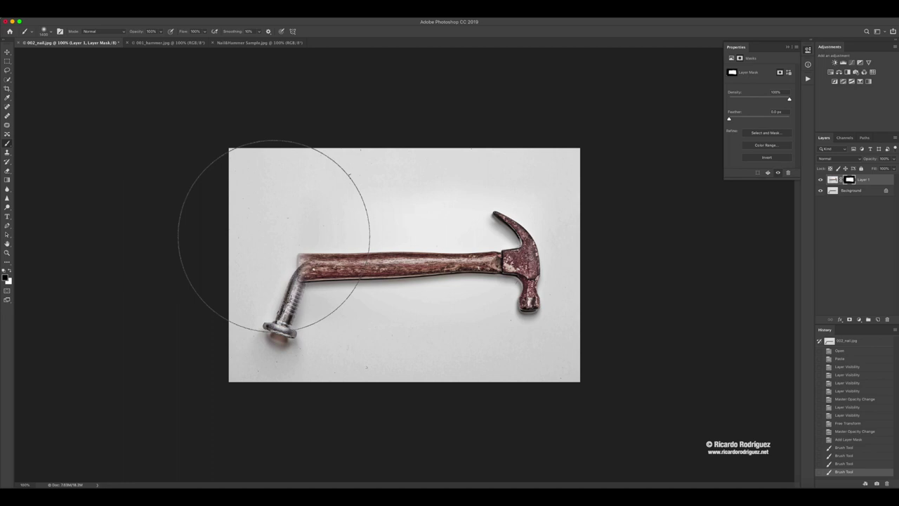
{"action": "mouse_move", "coordinate": [261, 249]}
{"action": "left_mouse_down"}
{"action": "mouse_move", "coordinate": [259, 271]}
{"action": "mouse_move", "coordinate": [261, 243]}
{"action": "mouse_move", "coordinate": [257, 281]}
{"action": "mouse_move", "coordinate": [259, 236]}
{"action": "mouse_move", "coordinate": [265, 271]}
{"action": "mouse_move", "coordinate": [274, 248]}
{"action": "mouse_move", "coordinate": [274, 272]}
{"action": "mouse_move", "coordinate": [280, 247]}
{"action": "mouse_move", "coordinate": [282, 268]}
{"action": "mouse_move", "coordinate": [286, 243]}
{"action": "mouse_move", "coordinate": [290, 292]}
{"action": "mouse_move", "coordinate": [291, 246]}
{"action": "mouse_move", "coordinate": [296, 298]}
{"action": "mouse_move", "coordinate": [310, 264]}
{"action": "mouse_move", "coordinate": [312, 290]}
{"action": "mouse_move", "coordinate": [315, 251]}
{"action": "mouse_move", "coordinate": [319, 288]}
{"action": "mouse_move", "coordinate": [331, 262]}
{"action": "mouse_move", "coordinate": [337, 298]}
{"action": "mouse_move", "coordinate": [339, 267]}
{"action": "mouse_move", "coordinate": [352, 310]}
{"action": "mouse_move", "coordinate": [354, 284]}
{"action": "mouse_move", "coordinate": [350, 304]}
{"action": "mouse_move", "coordinate": [340, 280]}
{"action": "mouse_move", "coordinate": [306, 283]}
{"action": "left_mouse_up"}
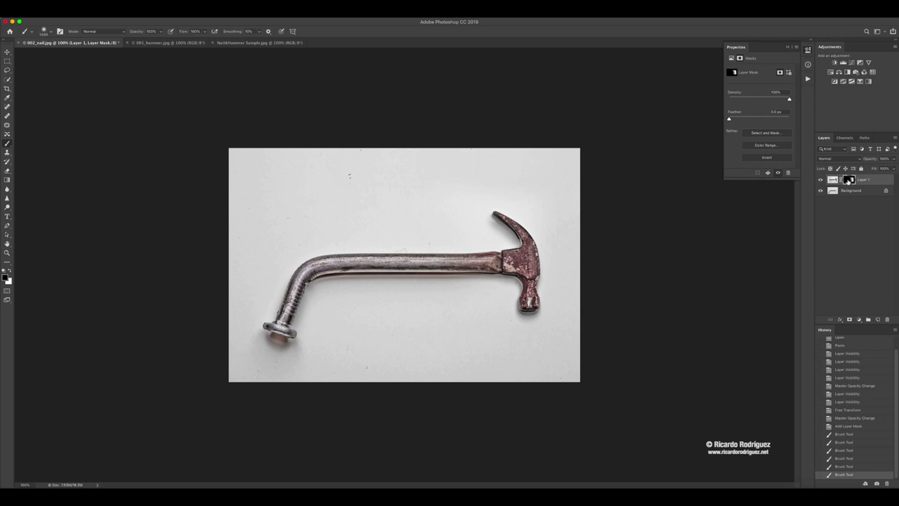
{"action": "left_click", "coordinate": [848, 180], "text": "alt"}
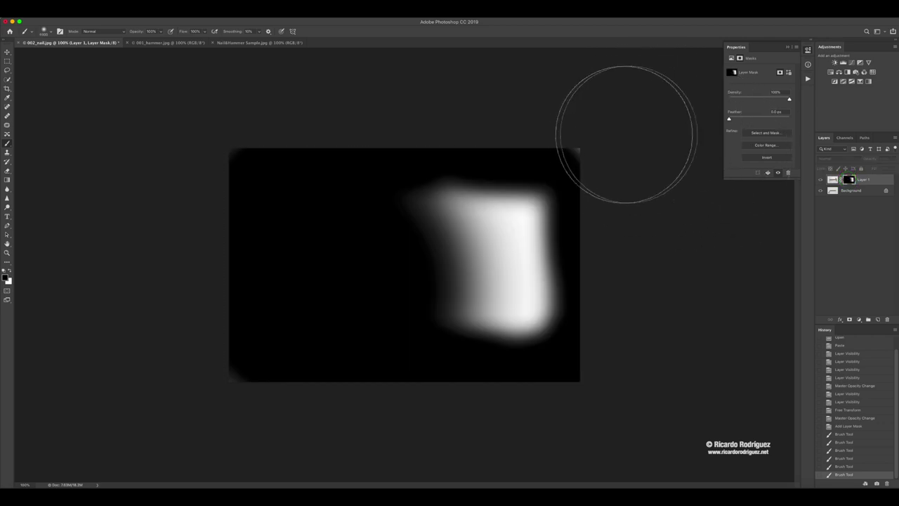
{"action": "left_click", "coordinate": [606, 127]}
{"action": "left_click_drag", "start_coordinate": [606, 127], "coordinate": [644, 143]}
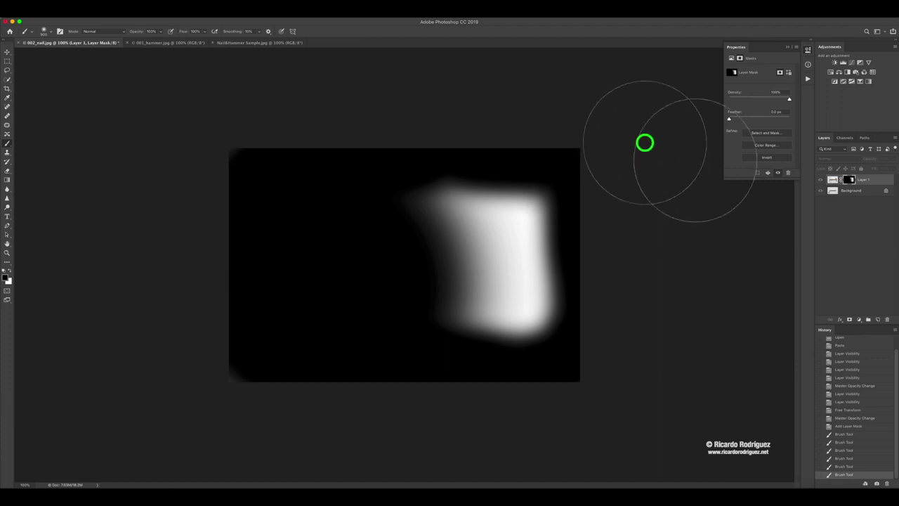
{"action": "left_click", "coordinate": [848, 180], "text": "alt"}
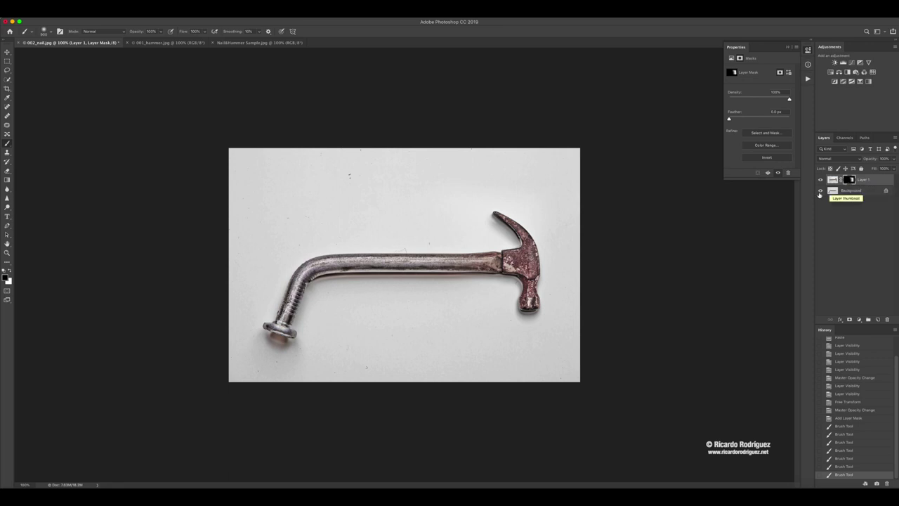
{"action": "left_click", "coordinate": [820, 191]}
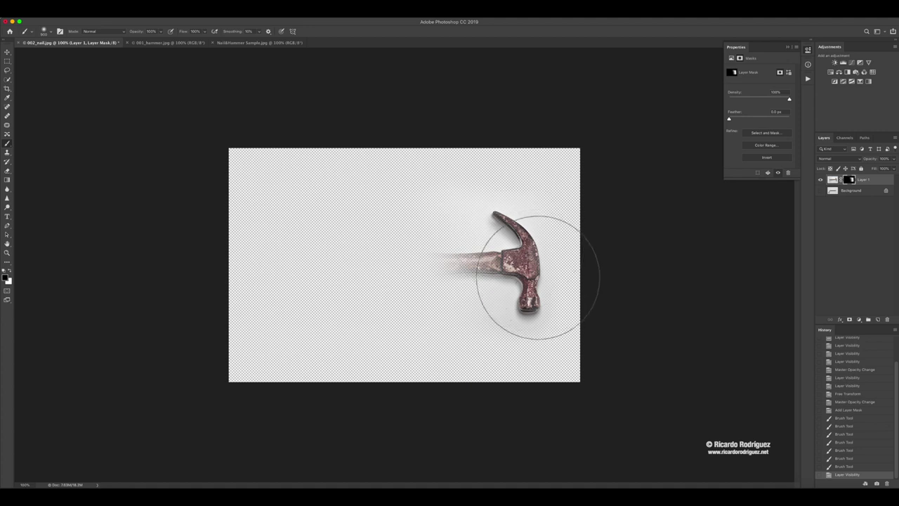
{"action": "left_click", "coordinate": [819, 192]}
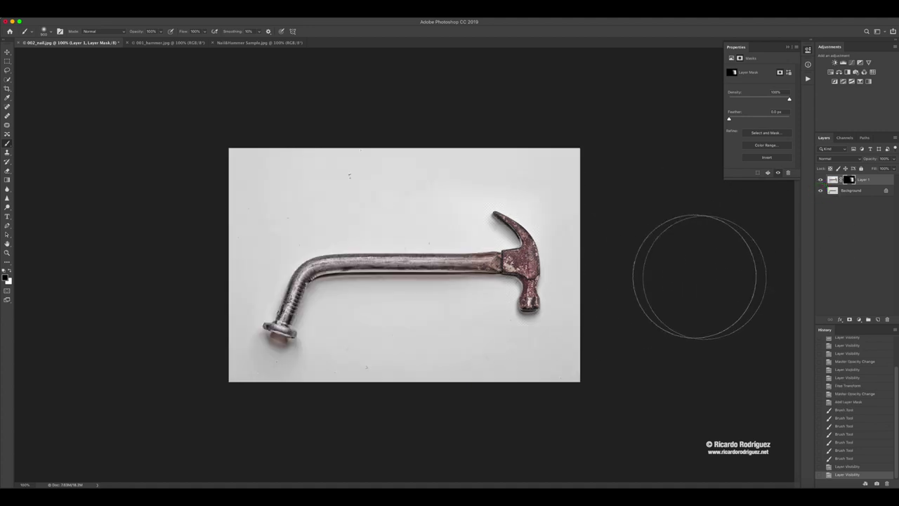
Step: Zoom in to 500% on the handle's lower edge
{"action": "key", "text": "z"}
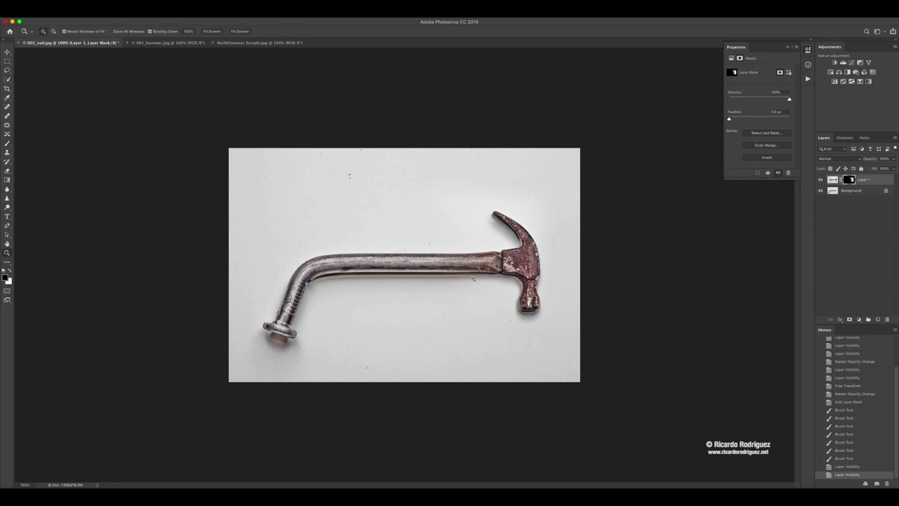
{"action": "left_click", "coordinate": [472, 277]}
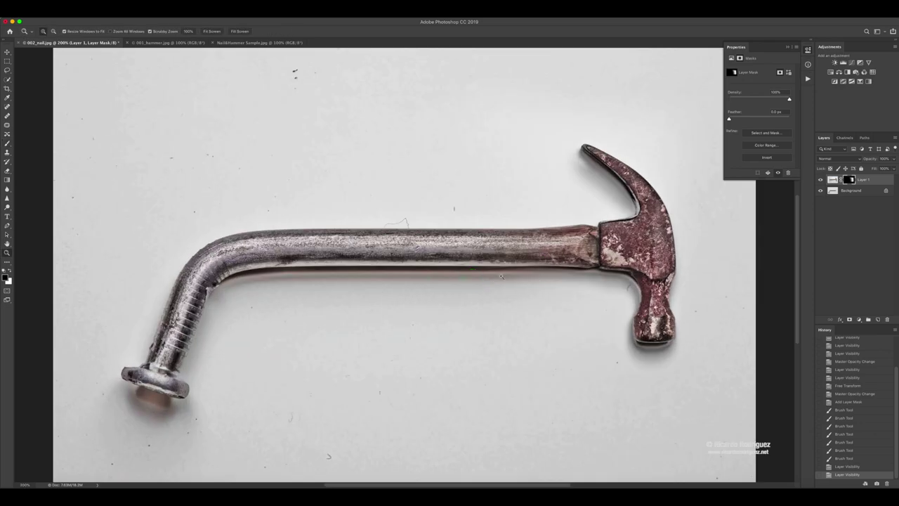
{"action": "left_click", "coordinate": [501, 276]}
{"action": "left_click", "coordinate": [526, 274]}
{"action": "left_click", "coordinate": [481, 271]}
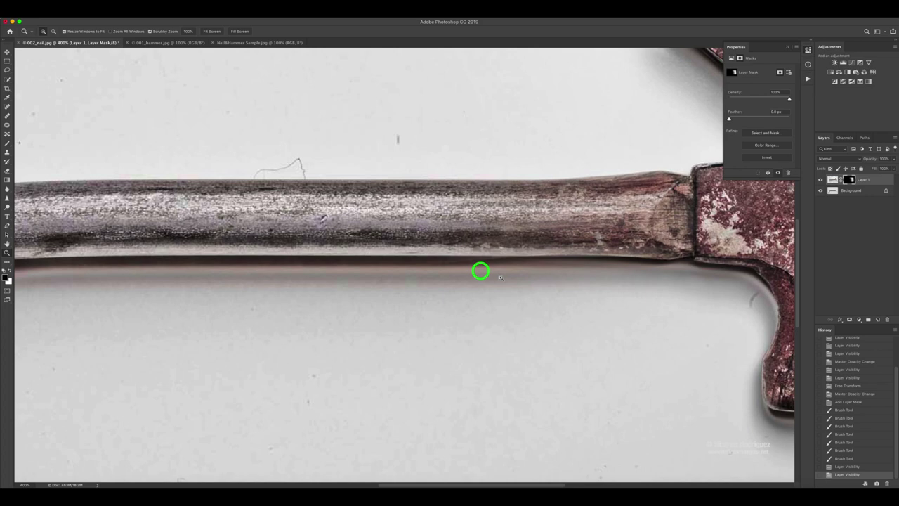
{"action": "left_click", "coordinate": [482, 271]}
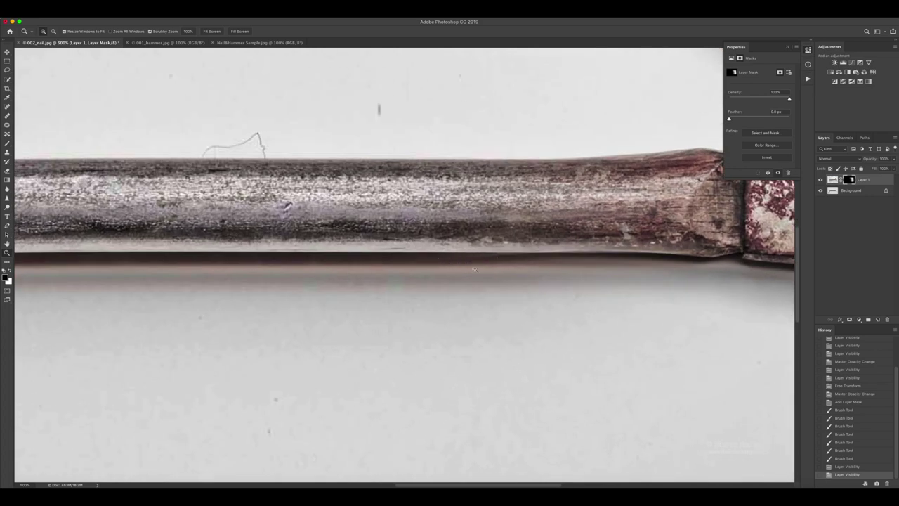
Step: With the layer mask targeted, brush-paint the mask along the shadow under the shaft
{"action": "left_click", "coordinate": [849, 180]}
{"action": "key", "text": "b"}
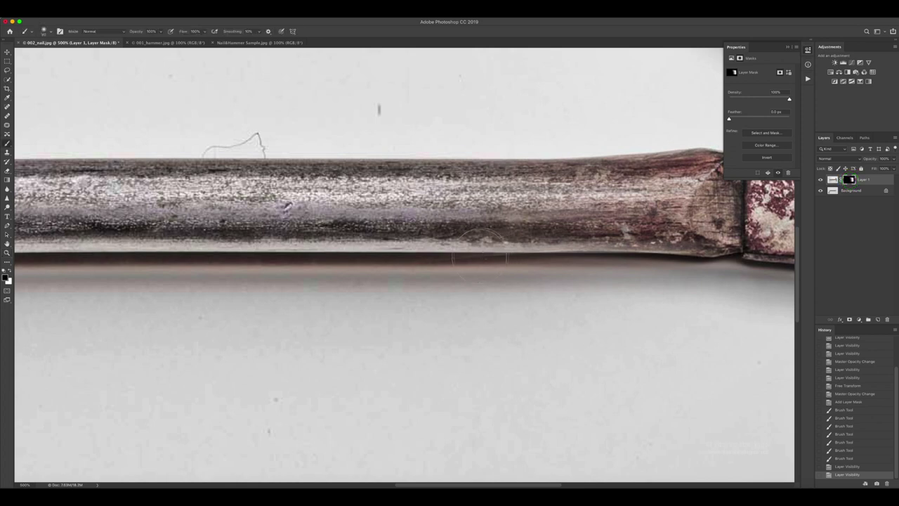
{"action": "left_click", "coordinate": [444, 264]}
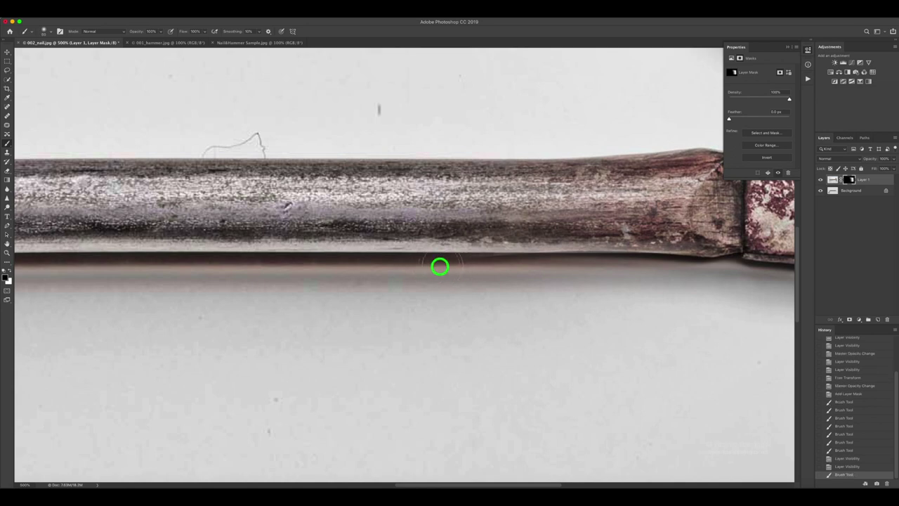
{"action": "left_click", "coordinate": [478, 273]}
{"action": "left_click", "coordinate": [493, 274]}
{"action": "left_click", "coordinate": [494, 273]}
{"action": "left_click", "coordinate": [495, 272]}
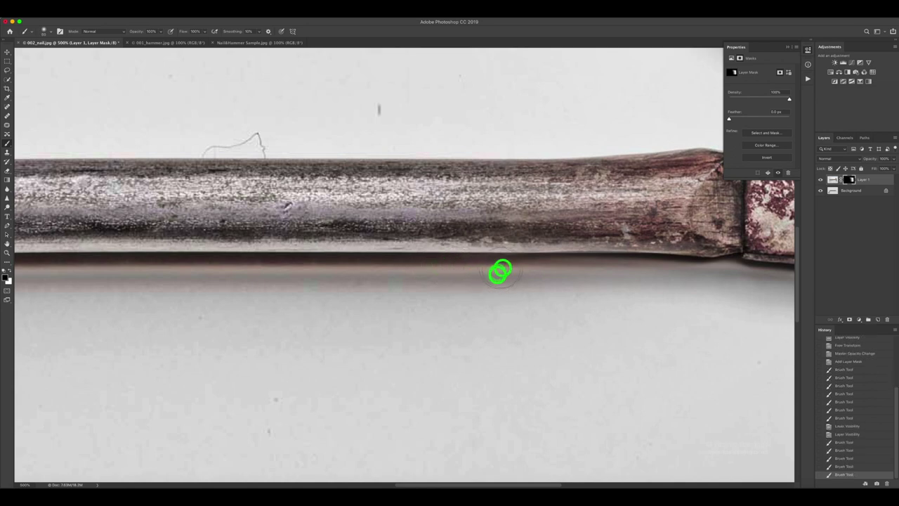
{"action": "left_click", "coordinate": [464, 287]}
{"action": "left_click", "coordinate": [462, 288]}
Step: Smooth the shaft's shadow with mask strokes, blending it toward the hammer head
{"action": "left_click_drag", "start_coordinate": [502, 271], "coordinate": [485, 276]}
{"action": "scroll", "coordinate": [570, 260], "scroll_direction": "right", "scroll_amount": 5}
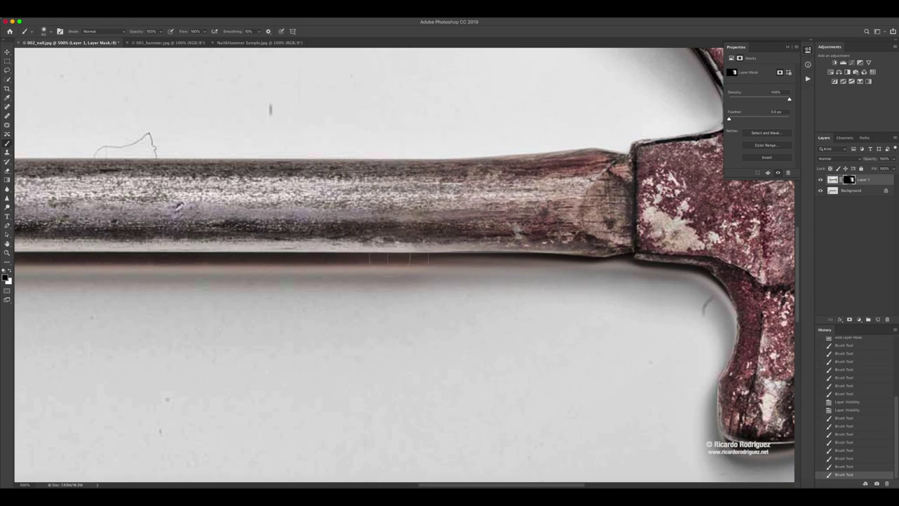
{"action": "left_click_drag", "start_coordinate": [368, 266], "coordinate": [386, 266]}
{"action": "scroll", "coordinate": [386, 269], "scroll_direction": "down", "scroll_amount": 6}
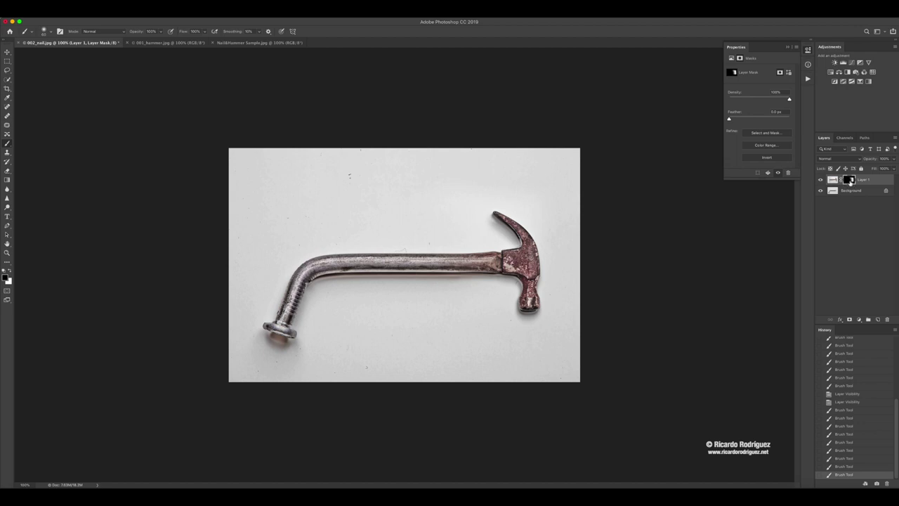
Step: Preview the layer mask alone, then set the brush to 0% hardness at 80 px
{"action": "left_click", "coordinate": [849, 179], "text": "alt"}
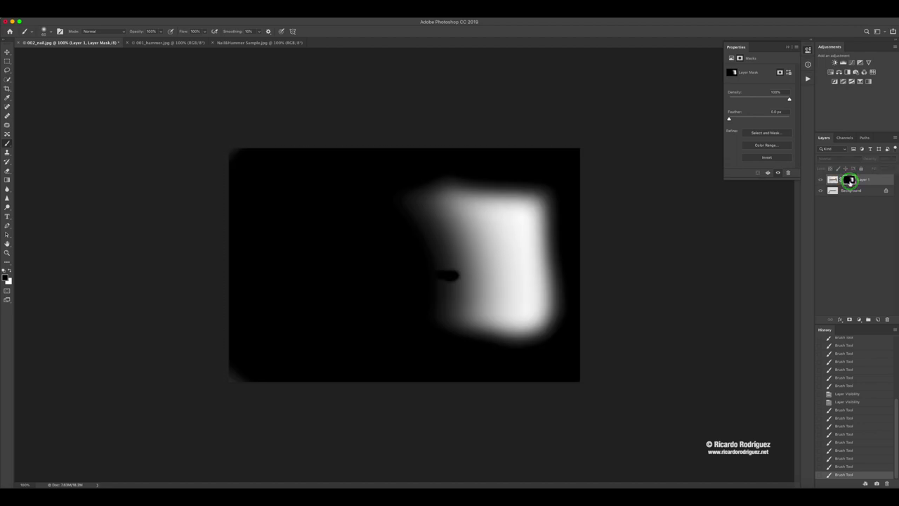
{"action": "left_click", "coordinate": [849, 180], "text": "alt"}
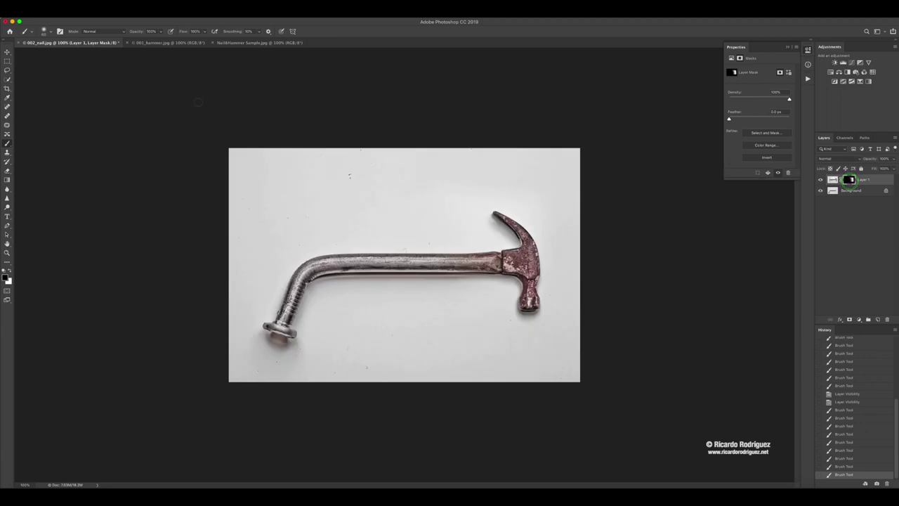
{"action": "left_click", "coordinate": [45, 30]}
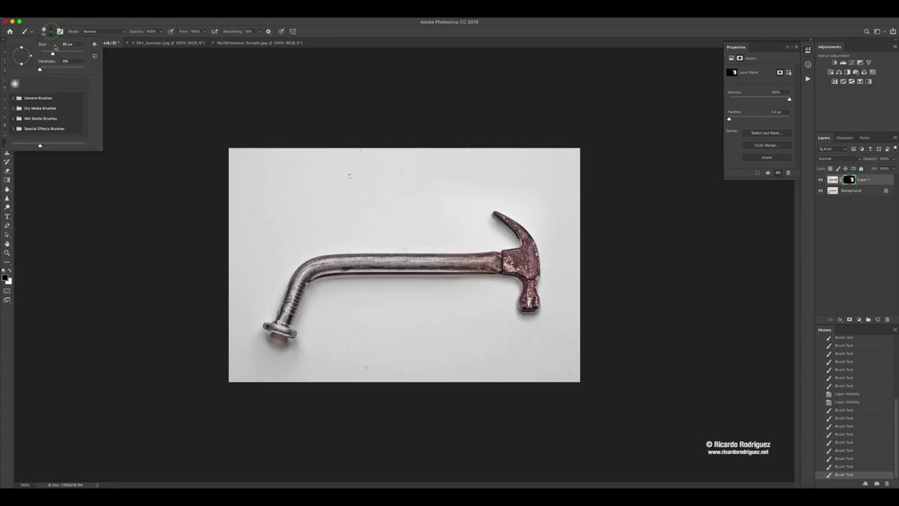
{"action": "left_click_drag", "start_coordinate": [45, 69], "coordinate": [33, 69]}
{"action": "left_click", "coordinate": [351, 33]}
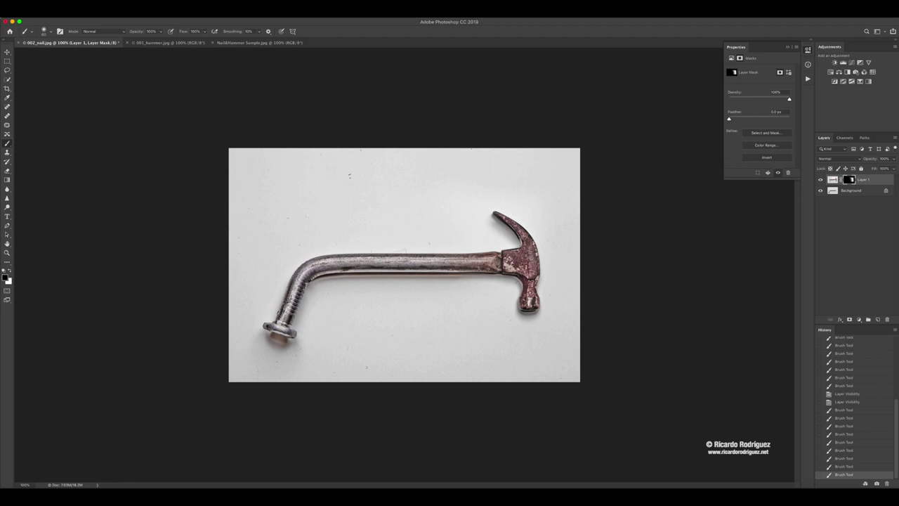
{"action": "key", "text": "bracketright"}
{"action": "key", "text": "bracketright"}
{"action": "key", "text": "bracketright"}
{"action": "key", "text": "bracketright"}
{"action": "key", "text": "bracketright"}
{"action": "key", "text": "bracketright"}
{"action": "key", "text": "bracketright"}
{"action": "key", "text": "bracketright"}
{"action": "key", "text": "bracketright"}
{"action": "key", "text": "bracketright"}
{"action": "key", "text": "bracketright"}
{"action": "key", "text": "bracketright"}
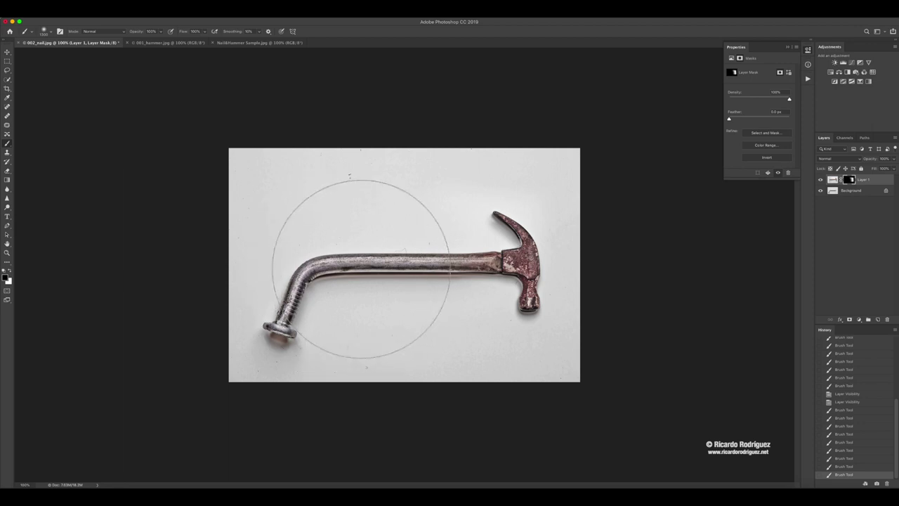
{"action": "key", "text": "bracketleft"}
{"action": "key", "text": "bracketleft"}
{"action": "key", "text": "bracketleft"}
{"action": "key", "text": "bracketleft"}
{"action": "key", "text": "bracketleft"}
{"action": "key", "text": "bracketleft"}
{"action": "key", "text": "bracketleft"}
{"action": "key", "text": "bracketleft"}
{"action": "key", "text": "bracketleft"}
{"action": "key", "text": "bracketleft"}
{"action": "key", "text": "bracketleft"}
{"action": "key", "text": "bracketleft"}
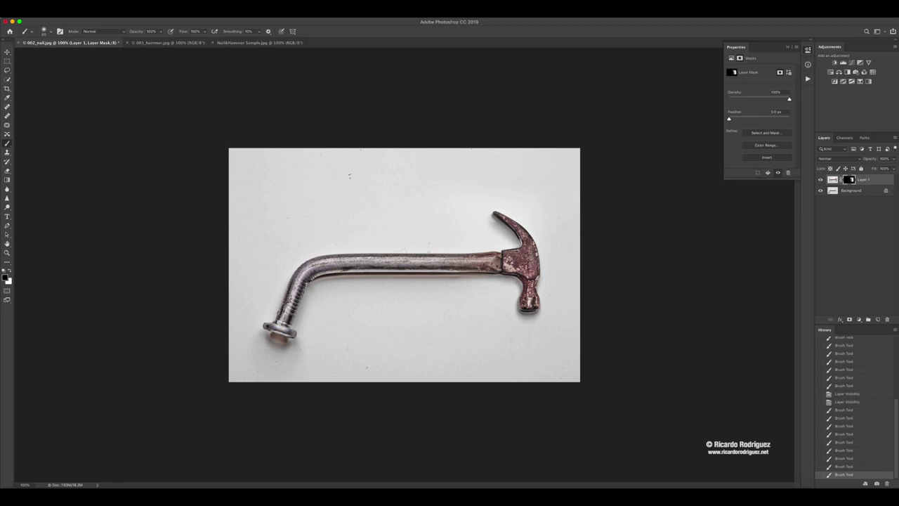
{"action": "mouse_move", "coordinate": [465, 268]}
{"action": "left_mouse_down"}
{"action": "mouse_move", "coordinate": [465, 257]}
{"action": "mouse_move", "coordinate": [470, 270]}
{"action": "mouse_move", "coordinate": [458, 264]}
{"action": "left_mouse_up"}
{"action": "key", "text": "super+z"}
{"action": "key", "text": "super+z"}
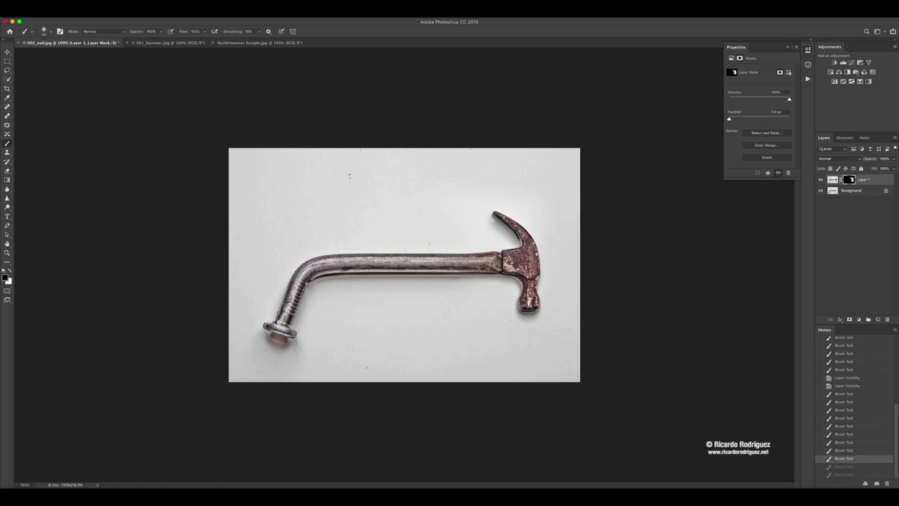